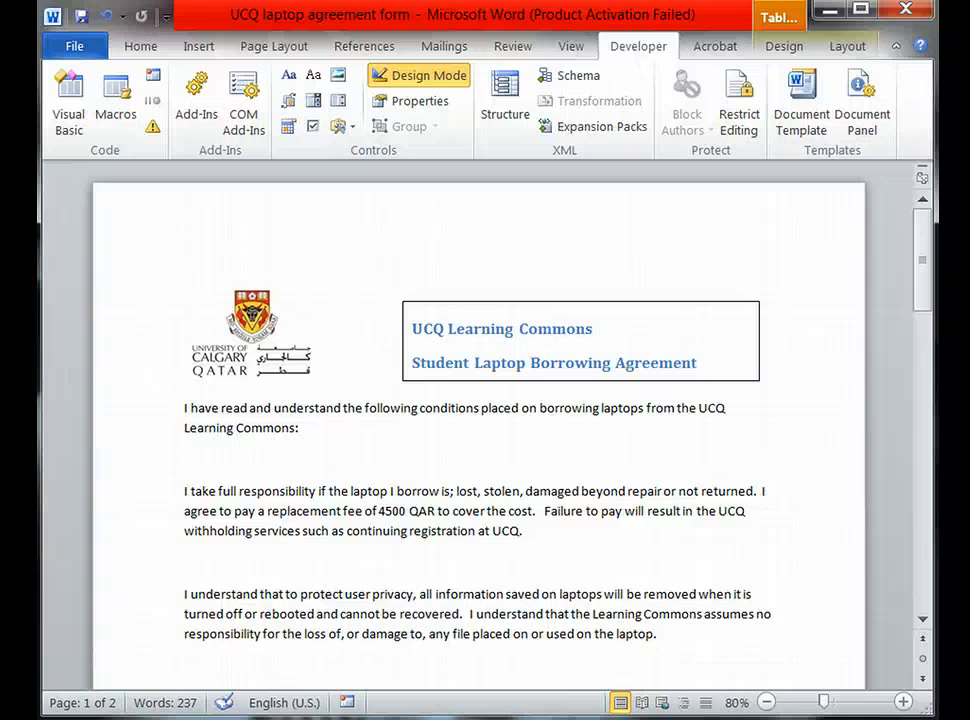
Show the formatting marks and delete the empty paragraphs before and after the "I take full responsibility" condition
{"action": "left_click", "coordinate": [139, 47]}
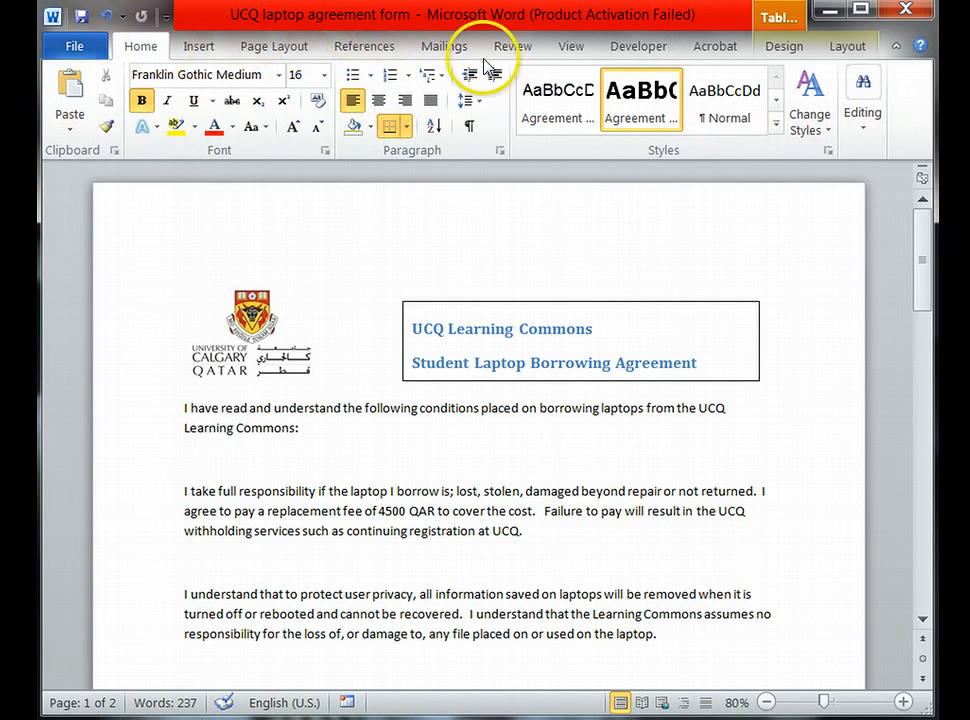
{"action": "left_click", "coordinate": [469, 127]}
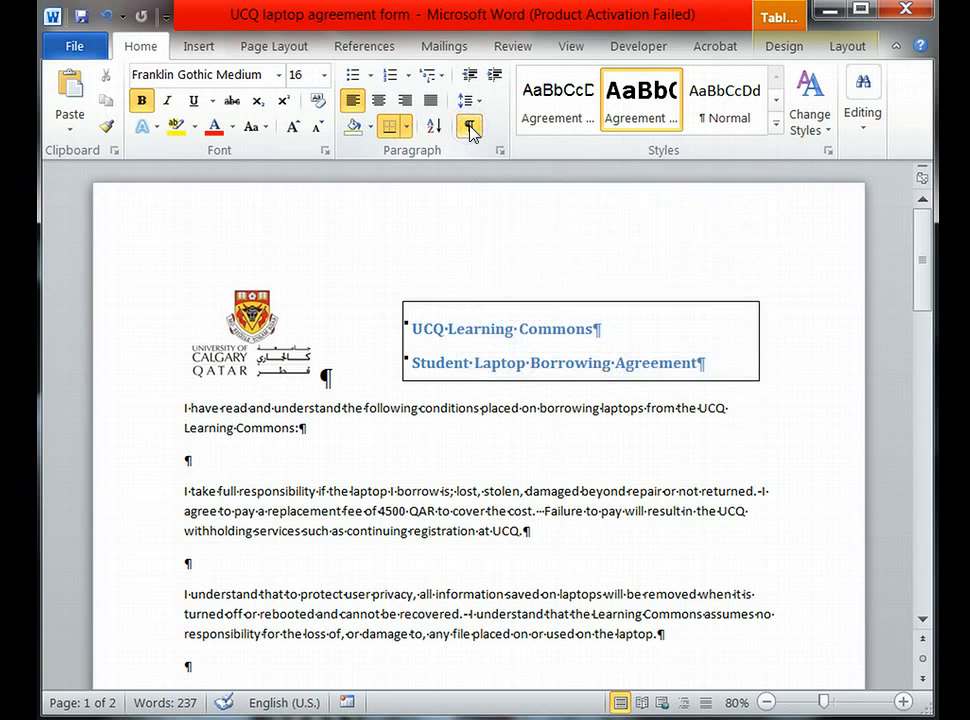
{"action": "left_click", "coordinate": [179, 457]}
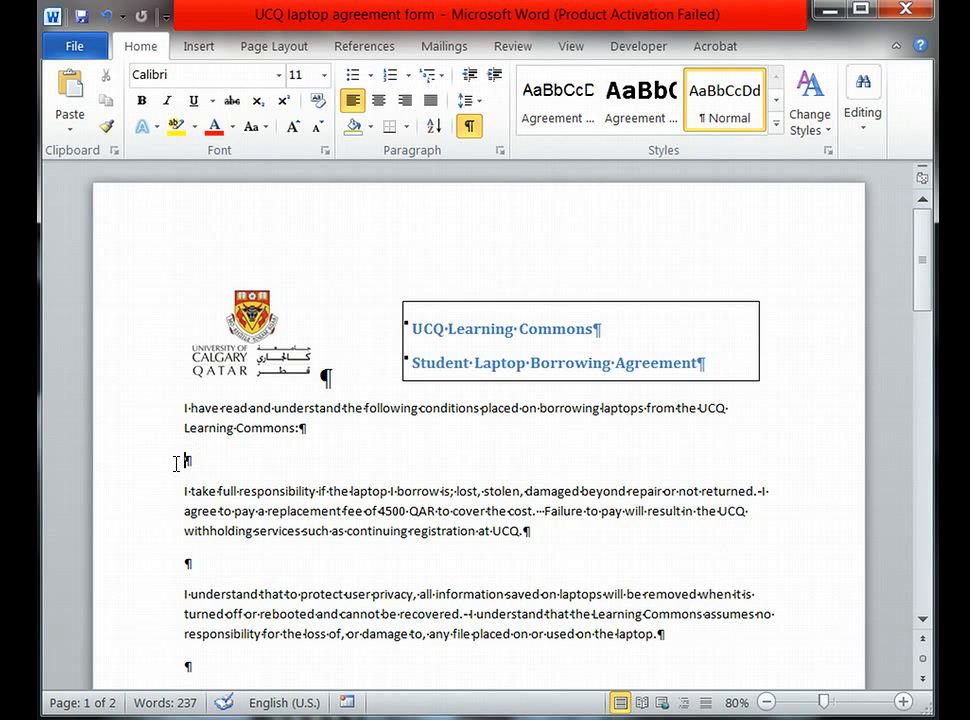
{"action": "key", "text": "Delete"}
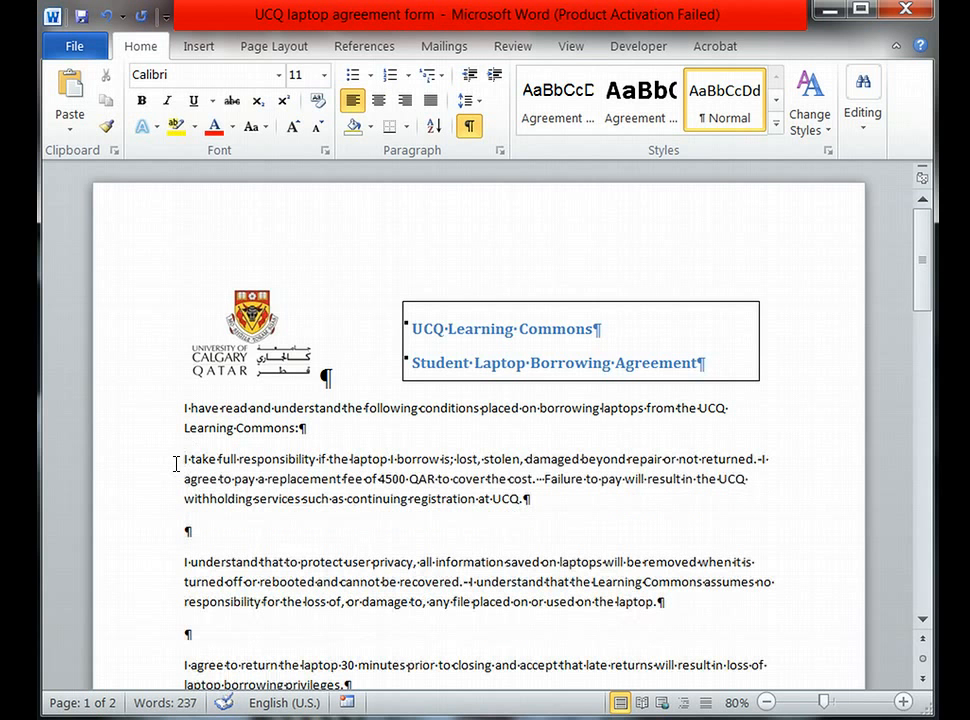
{"action": "left_click", "coordinate": [178, 529]}
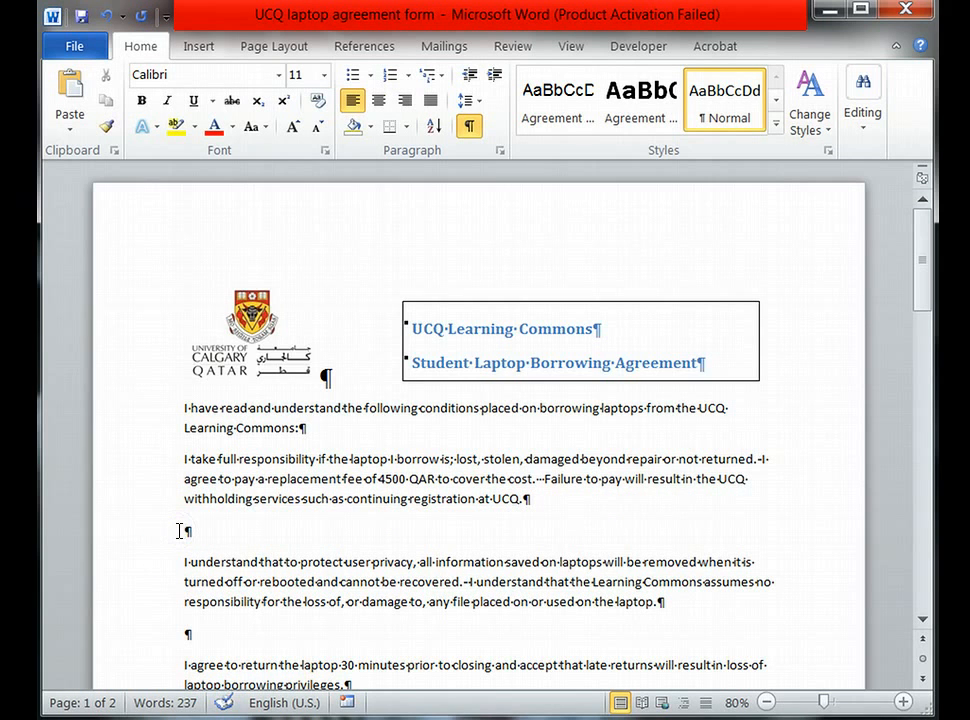
{"action": "key", "text": "Delete"}
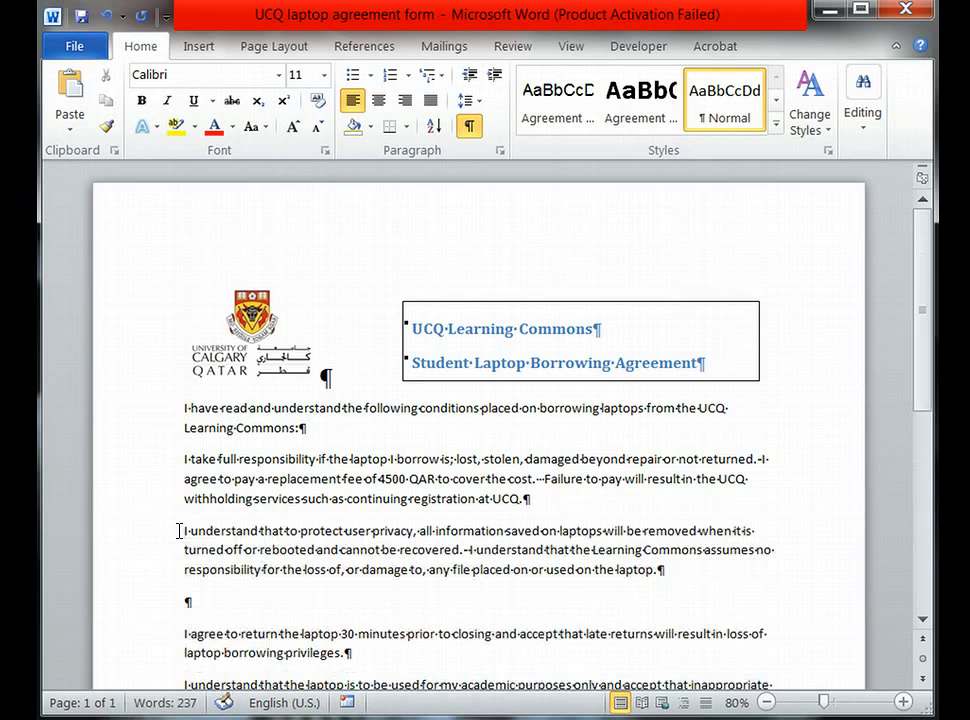
Delete the empty paragraph before the "I agree to return the laptop 30 minutes prior to closing" condition
{"action": "scroll", "coordinate": [178, 530], "scroll_direction": "down", "scroll_amount": 2}
{"action": "left_click", "coordinate": [180, 510]}
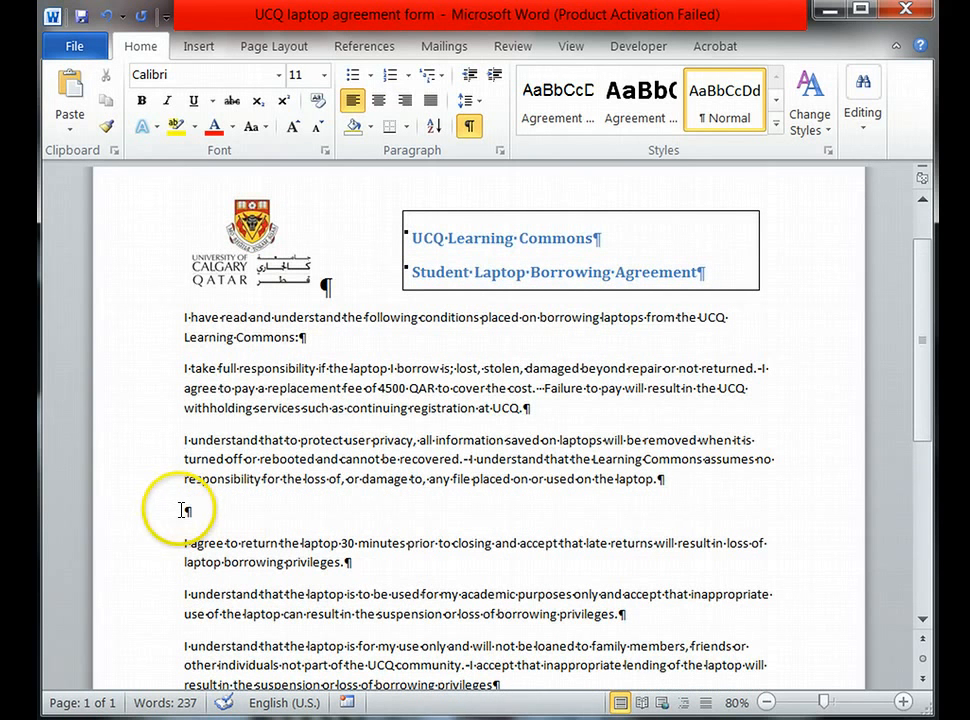
{"action": "left_click", "coordinate": [182, 511]}
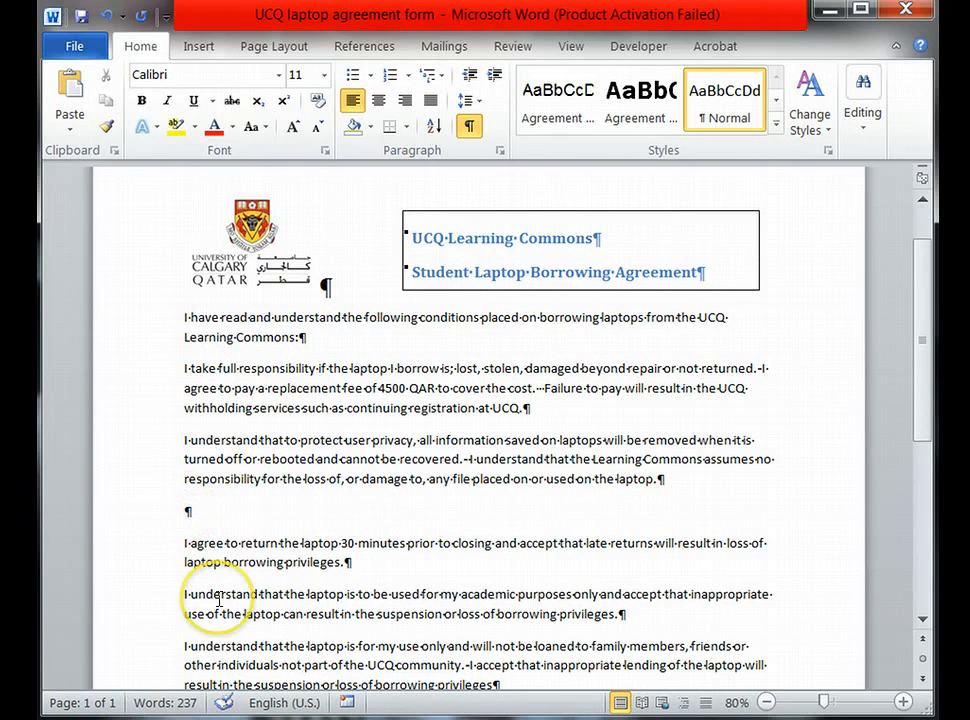
{"action": "key", "text": "Delete"}
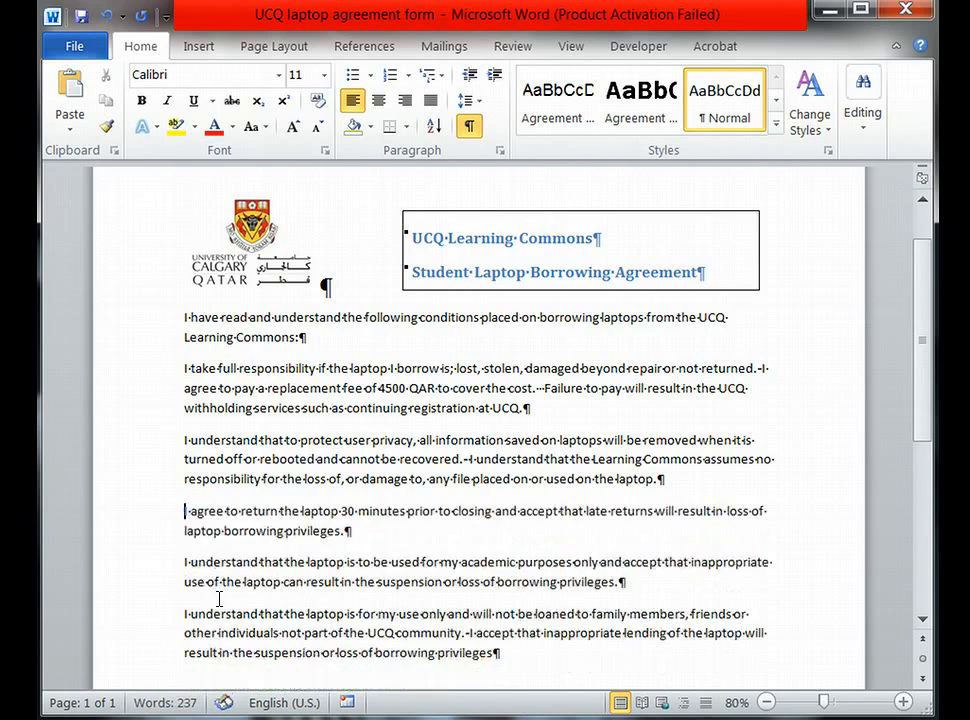
{"action": "scroll", "coordinate": [158, 537], "scroll_direction": "down", "scroll_amount": 5}
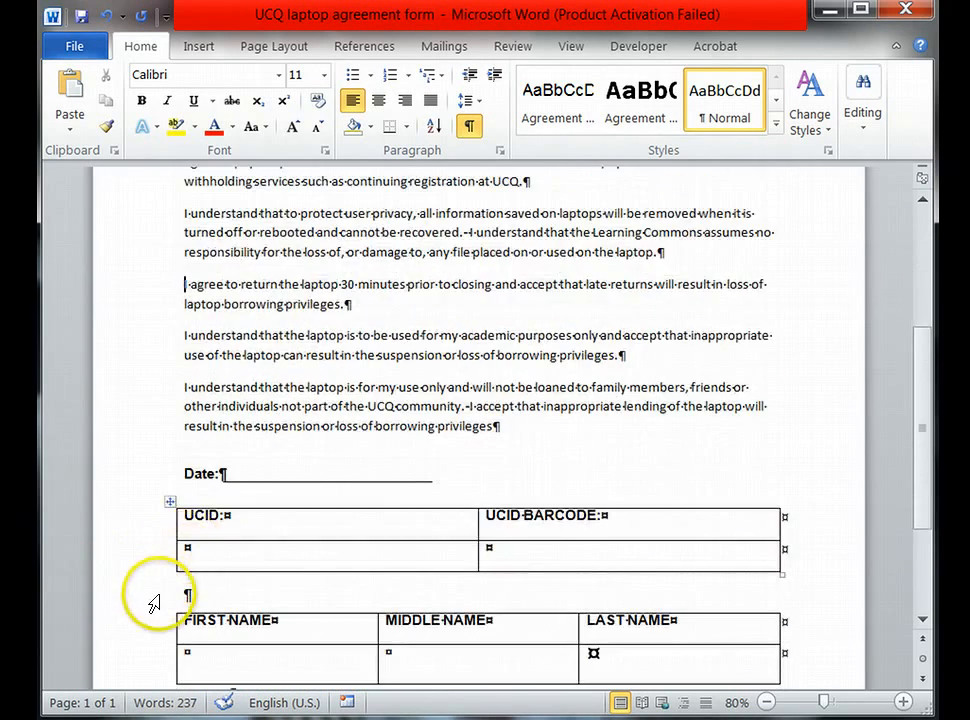
{"action": "scroll", "coordinate": [153, 604], "scroll_direction": "down", "scroll_amount": 2}
{"action": "scroll", "coordinate": [155, 605], "scroll_direction": "up", "scroll_amount": 9}
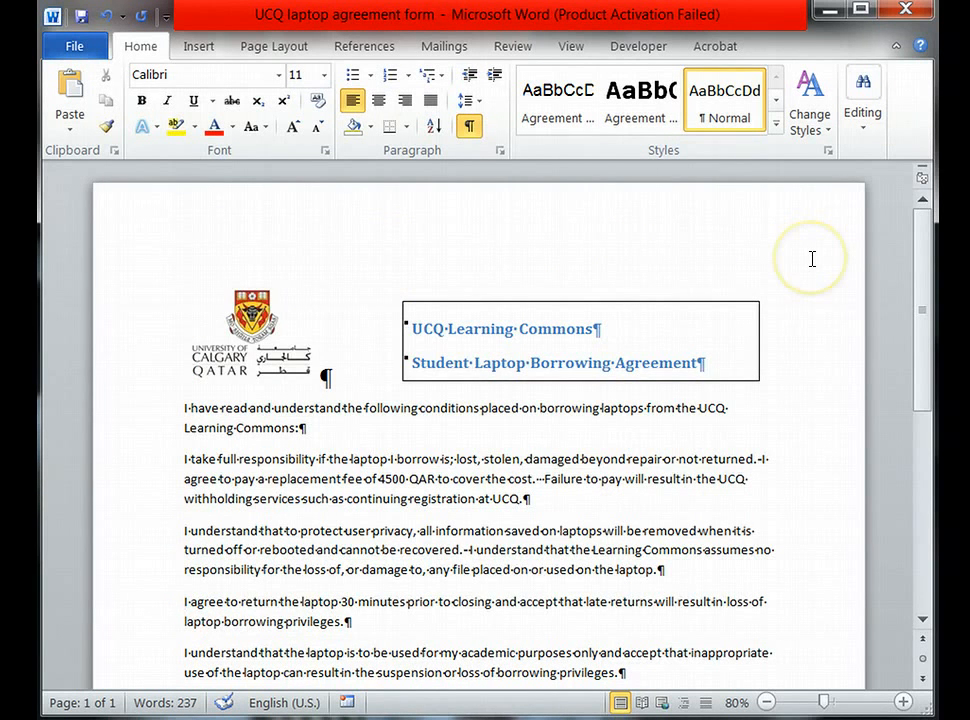
Apply the Agreement Form Title Normal style to both title lines in the box beside the logo
{"action": "scroll", "coordinate": [812, 259], "scroll_direction": "down", "scroll_amount": 1}
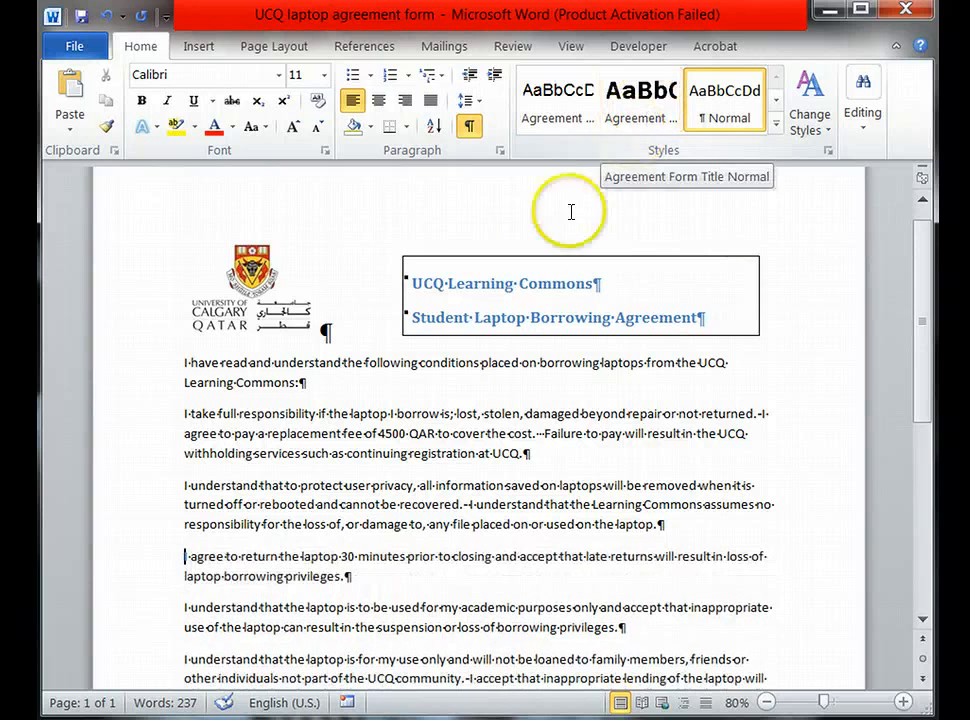
{"action": "left_click_drag", "start_coordinate": [409, 281], "coordinate": [732, 318]}
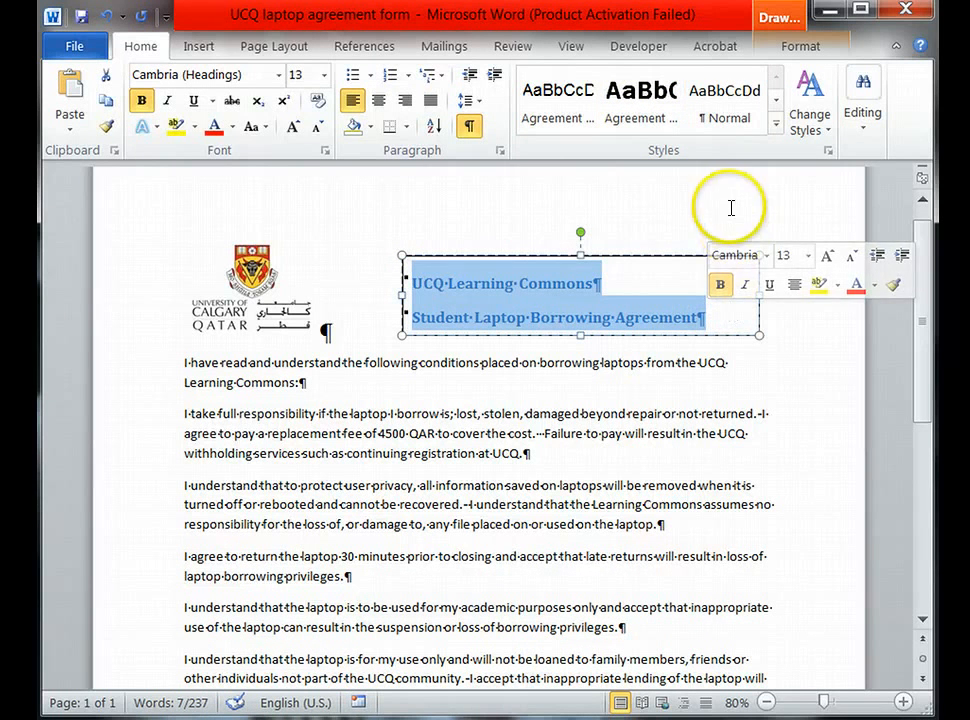
{"action": "left_click", "coordinate": [636, 120]}
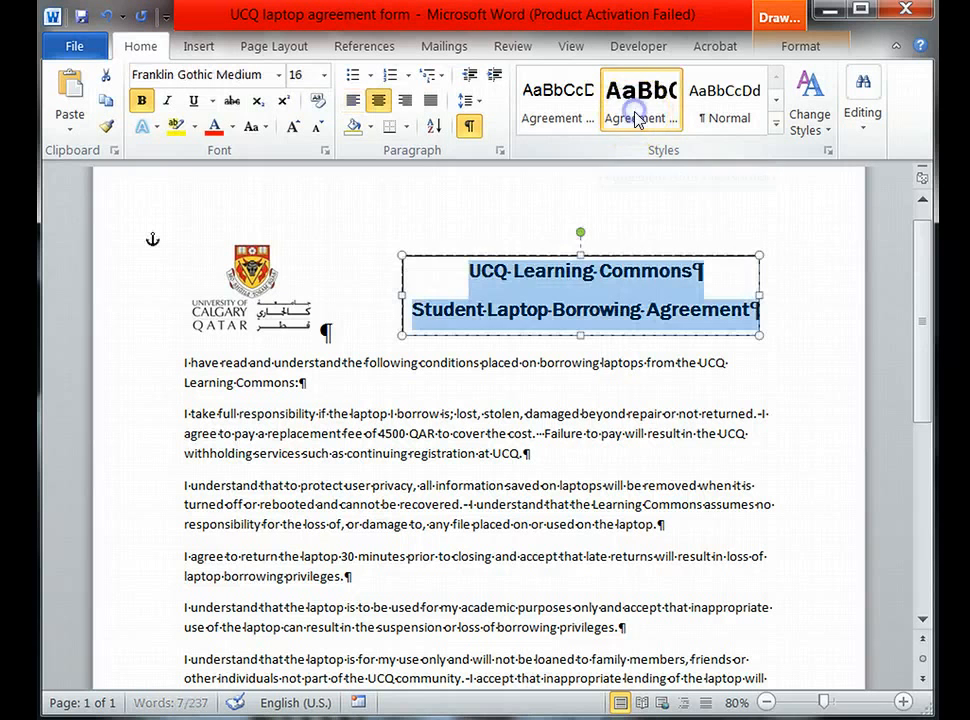
{"action": "left_click", "coordinate": [632, 238]}
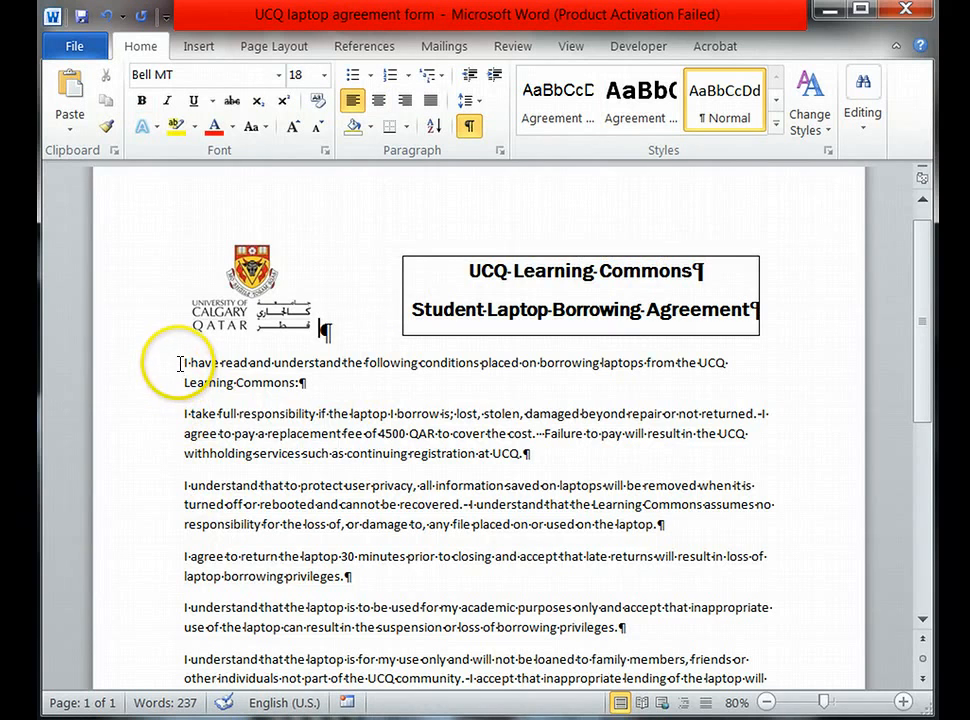
Apply the Arial 11 Agreement body style to the introductory sentence and all the conditions above the Date line
{"action": "left_click_drag", "start_coordinate": [181, 363], "coordinate": [512, 535]}
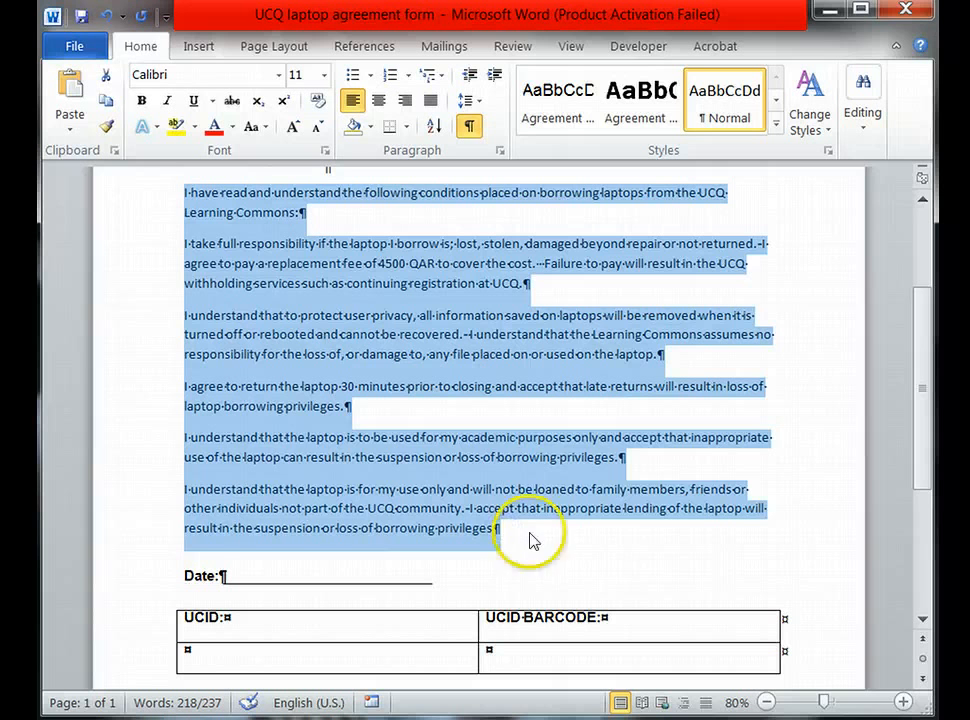
{"action": "left_click", "coordinate": [558, 107]}
{"action": "left_click", "coordinate": [747, 404]}
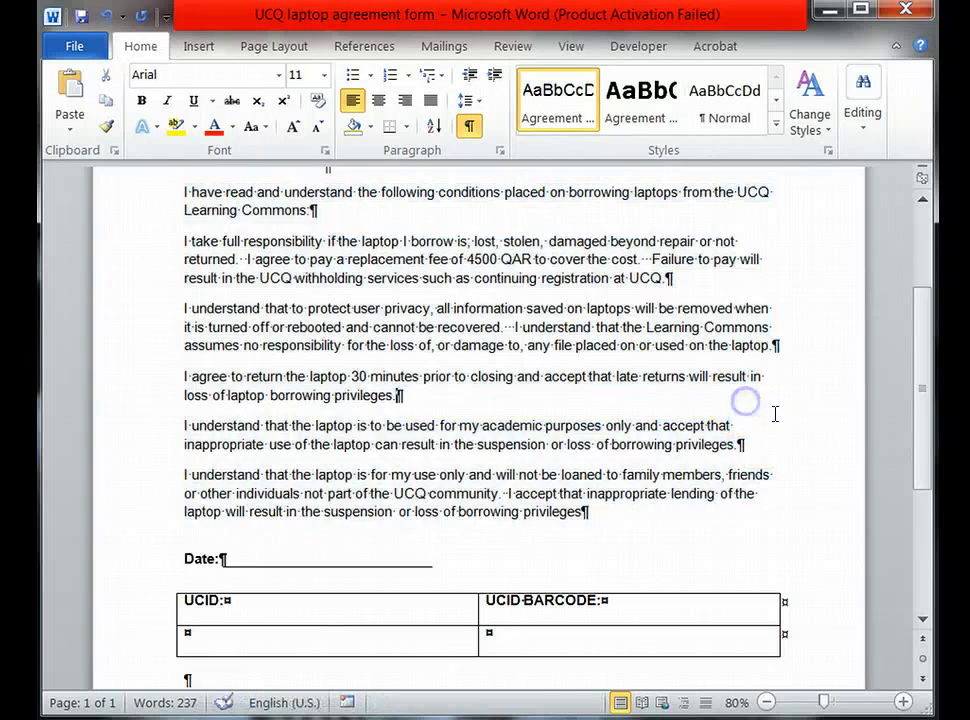
Format the five condition paragraphs as a 1., 2., 3. numbered list and hide the formatting marks
{"action": "scroll", "coordinate": [784, 417], "scroll_direction": "up", "scroll_amount": 2}
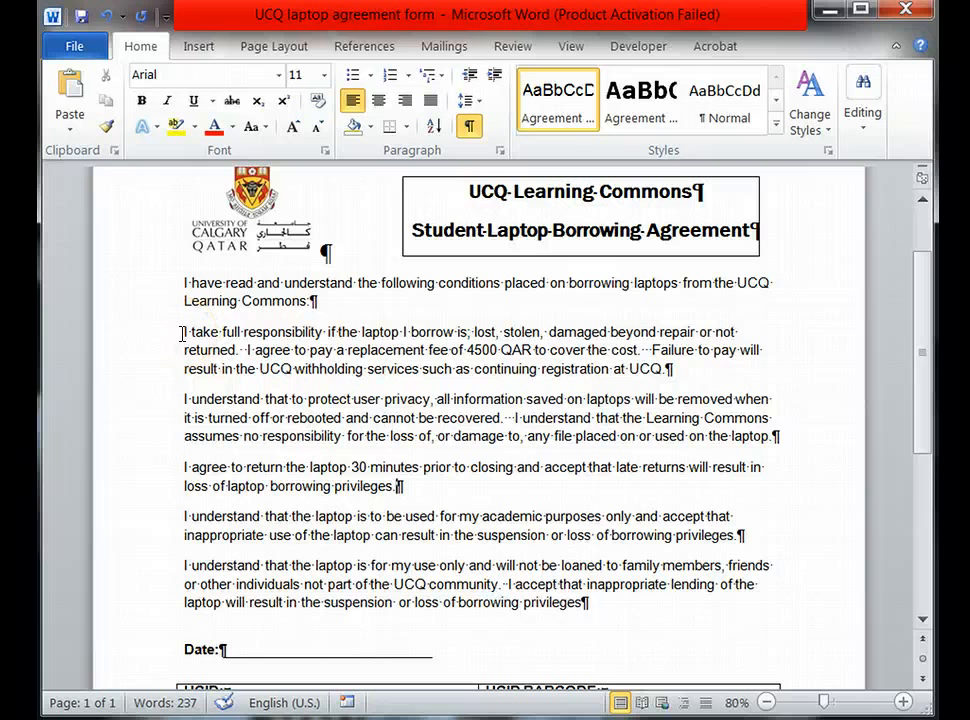
{"action": "left_click_drag", "start_coordinate": [183, 333], "coordinate": [611, 600]}
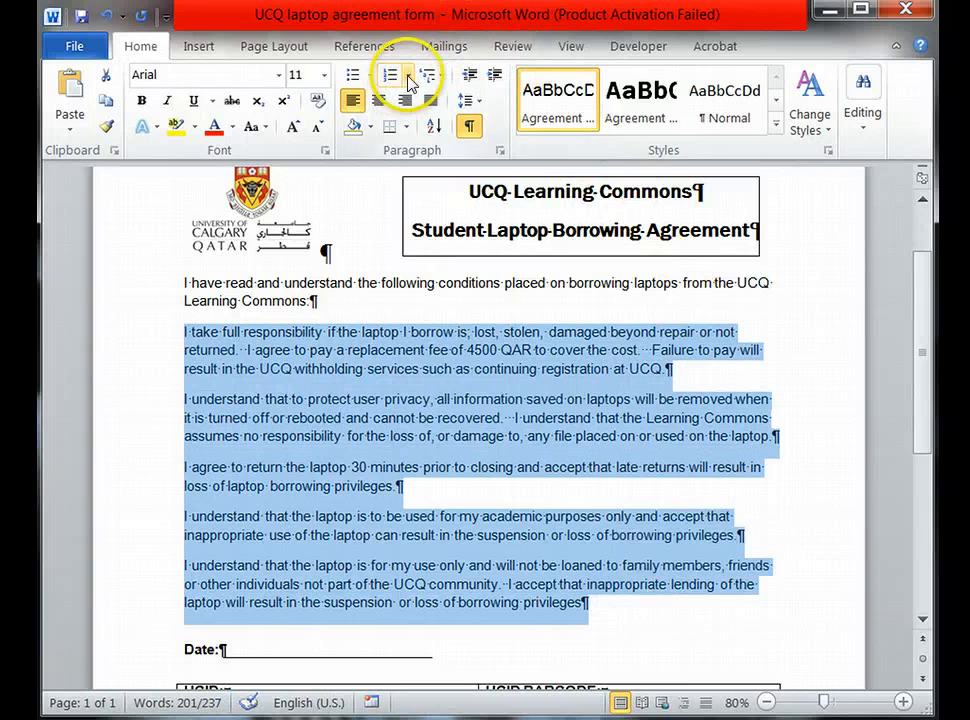
{"action": "left_click", "coordinate": [408, 76]}
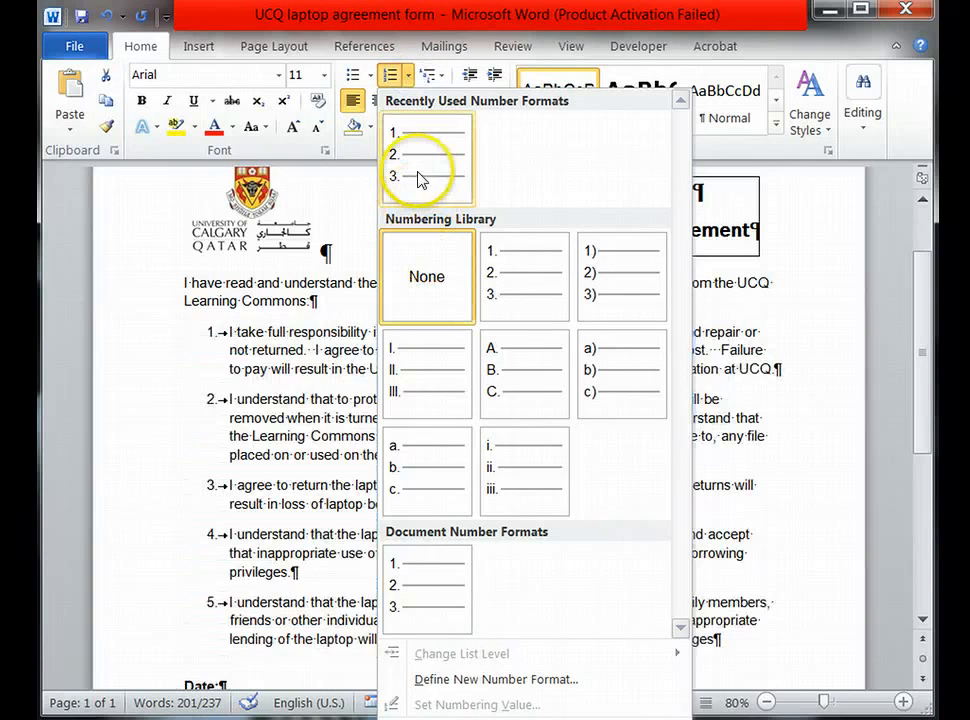
{"action": "left_click", "coordinate": [420, 178]}
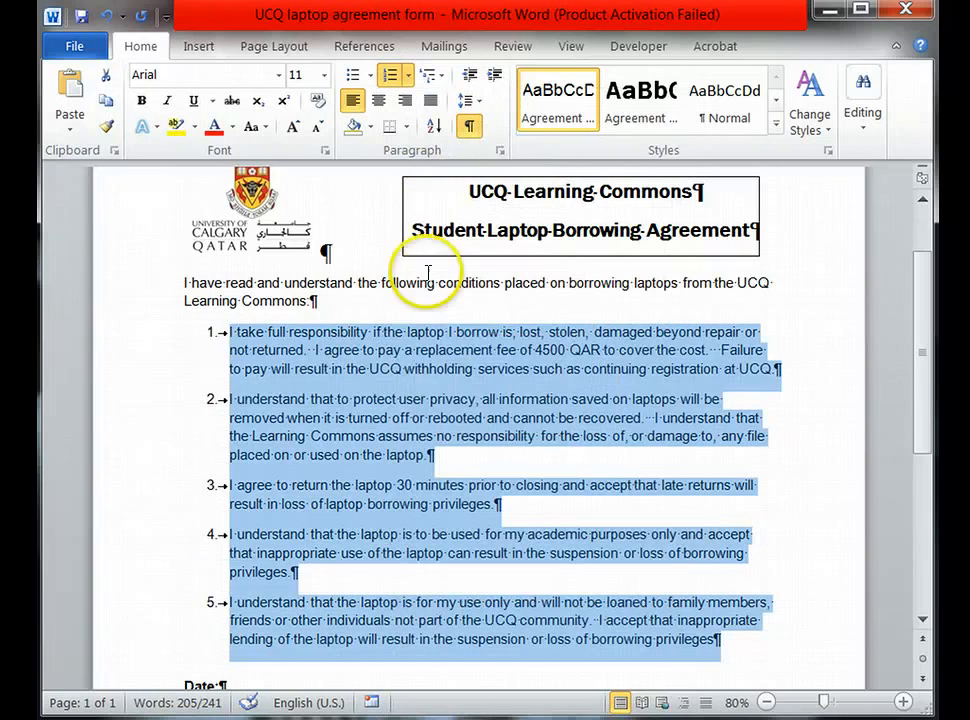
{"action": "left_click", "coordinate": [816, 468]}
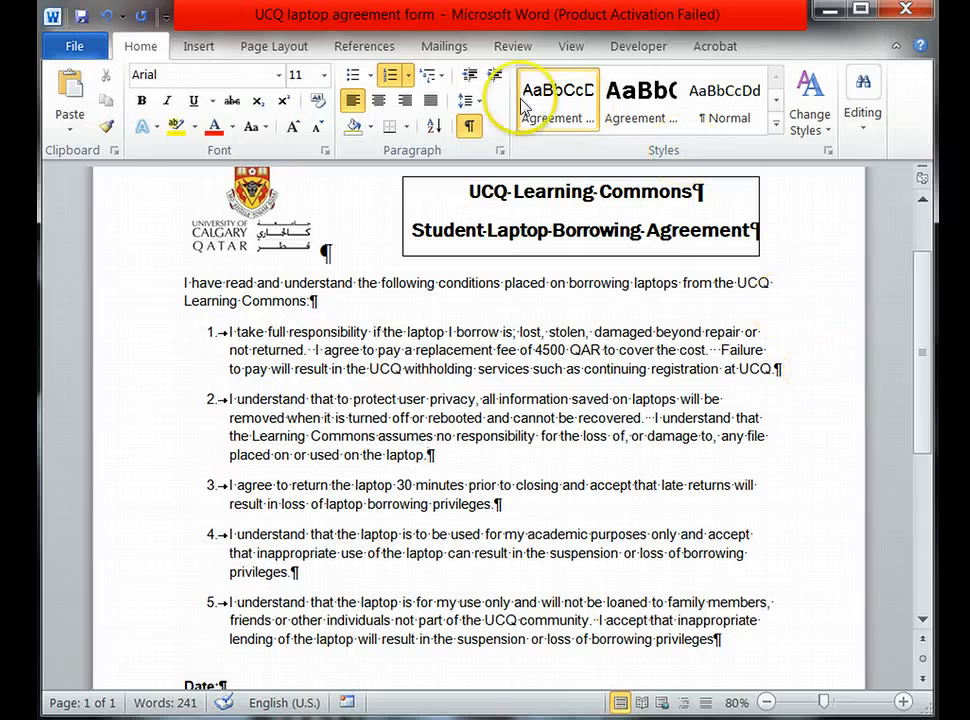
{"action": "left_click", "coordinate": [469, 126]}
Insert an ActiveX text box control in the empty table cell below the UCID heading
{"action": "scroll", "coordinate": [781, 335], "scroll_direction": "down", "scroll_amount": 5}
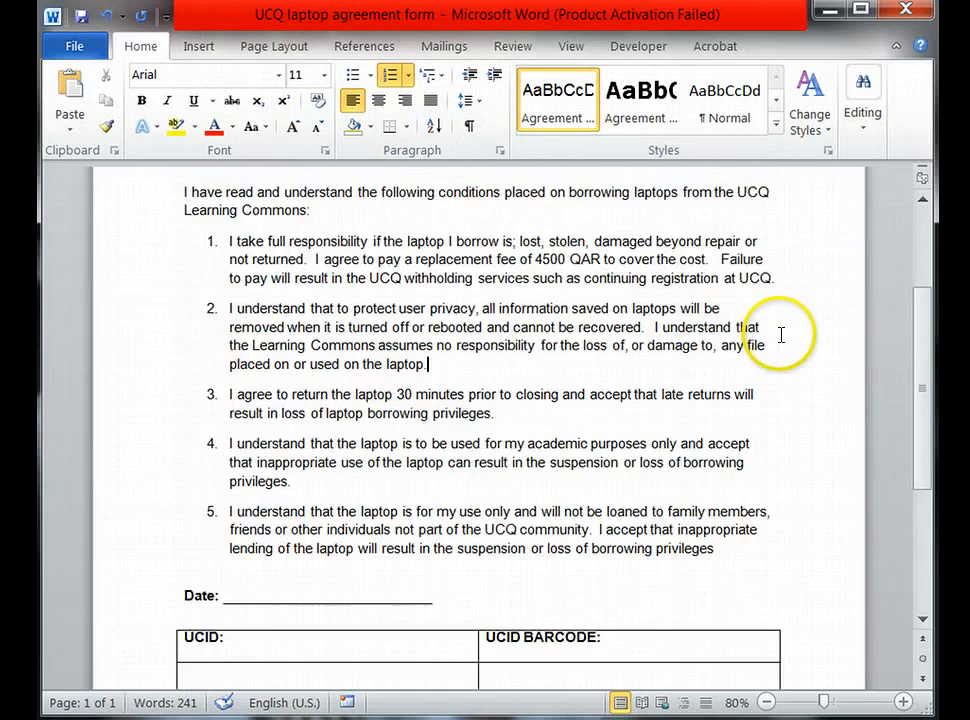
{"action": "scroll", "coordinate": [818, 306], "scroll_direction": "down", "scroll_amount": 3}
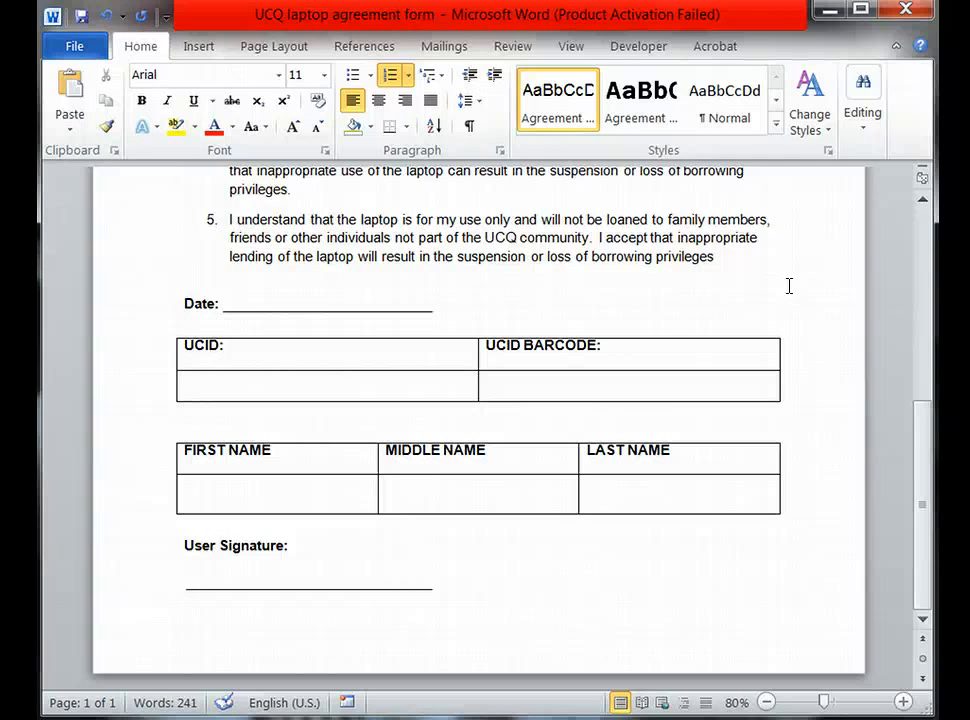
{"action": "left_click", "coordinate": [640, 47]}
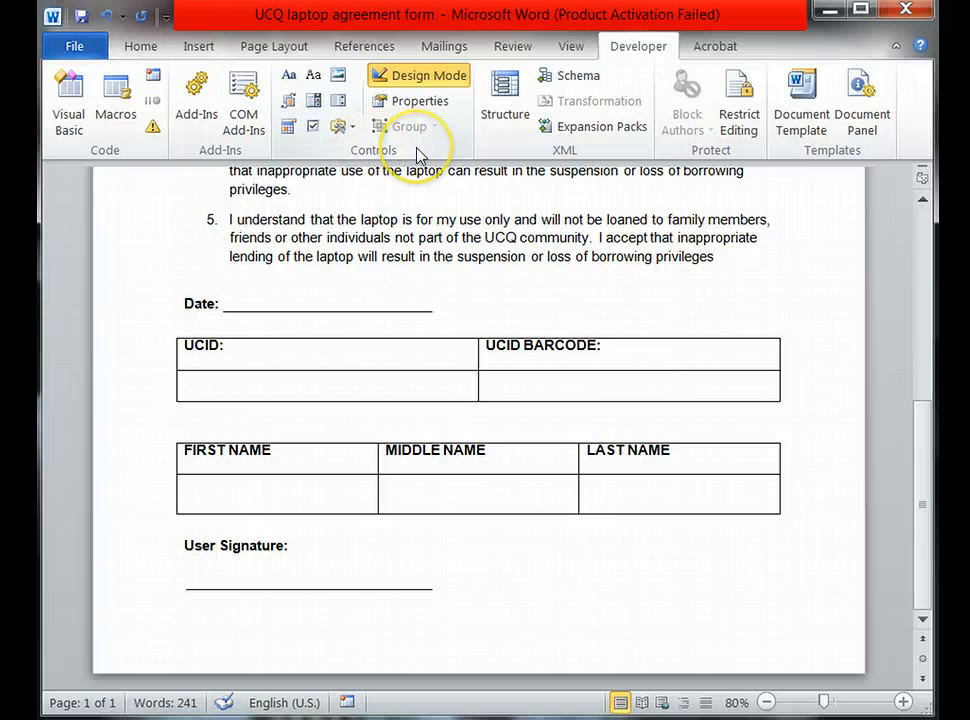
{"action": "left_click", "coordinate": [340, 127]}
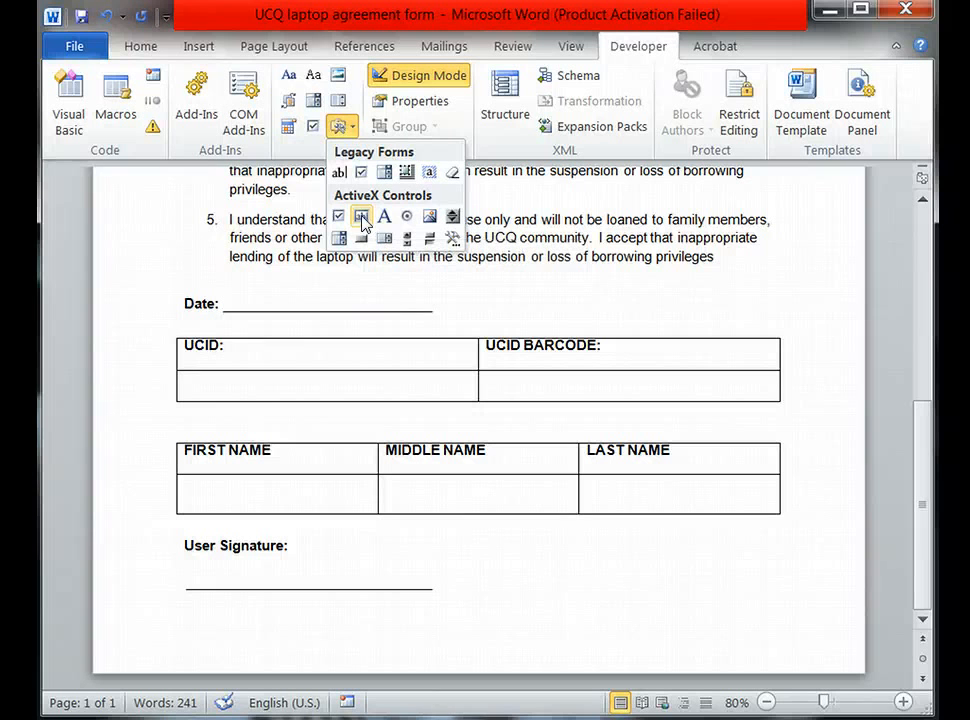
{"action": "left_click", "coordinate": [187, 386]}
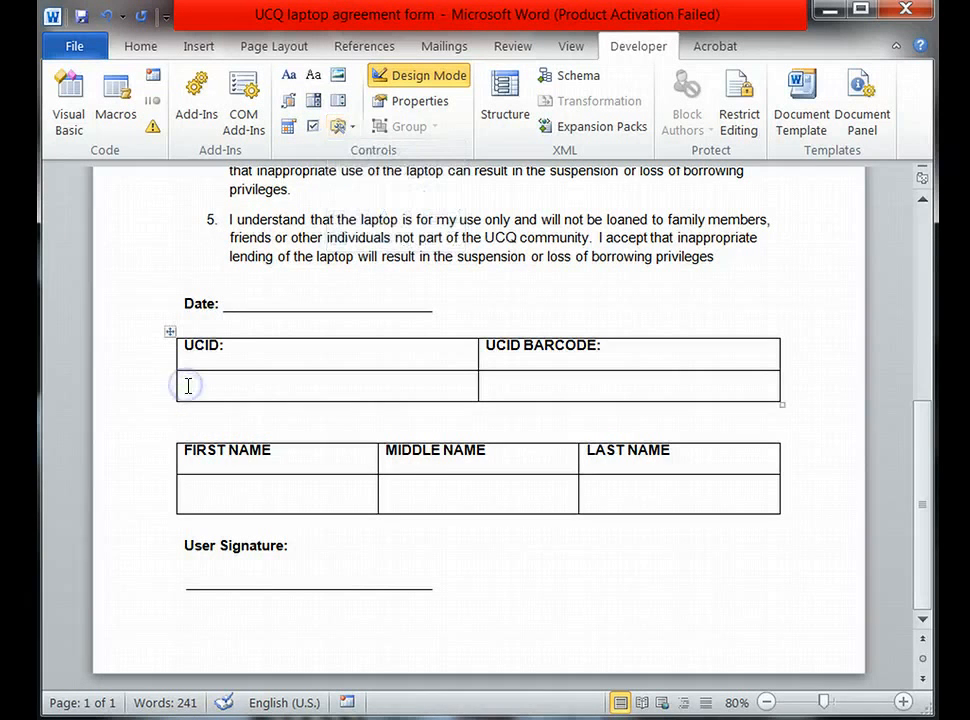
{"action": "left_click", "coordinate": [187, 383]}
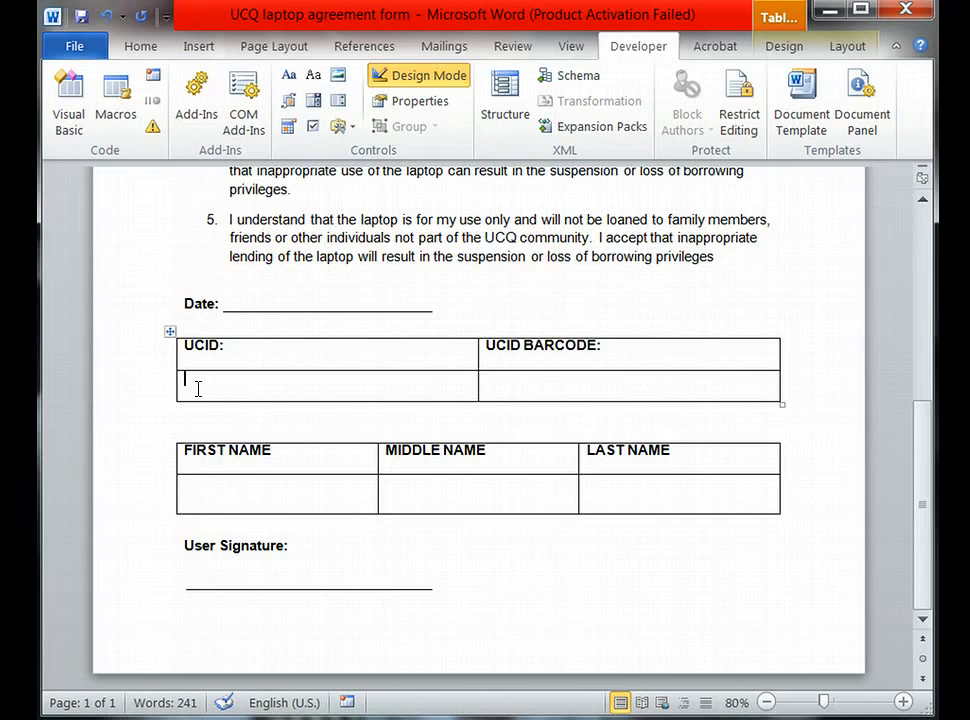
{"action": "left_click", "coordinate": [340, 126]}
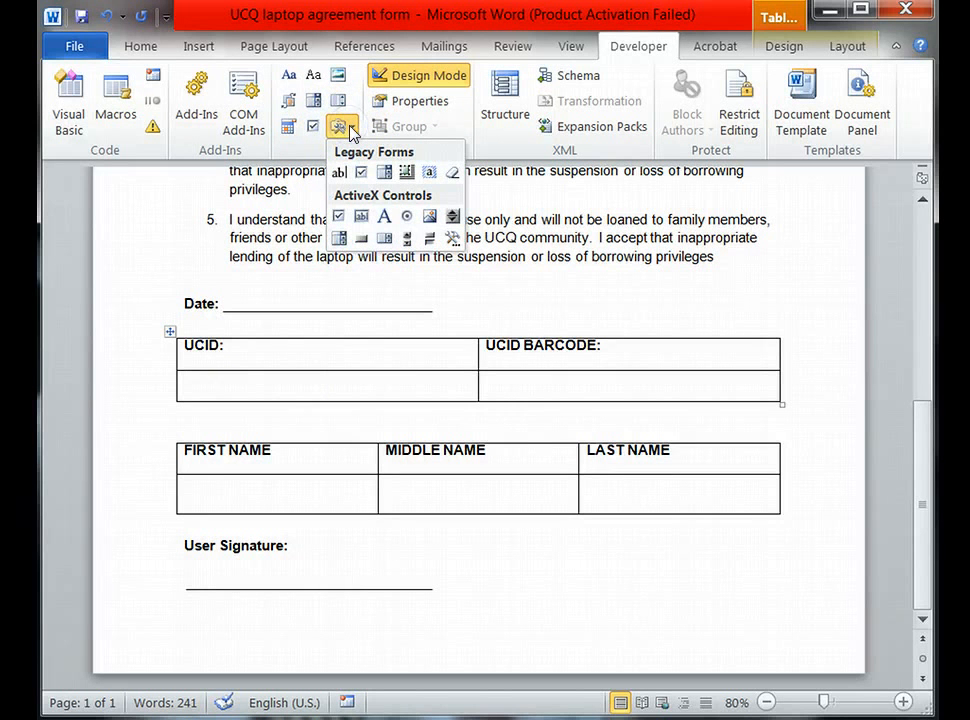
{"action": "left_click", "coordinate": [361, 216]}
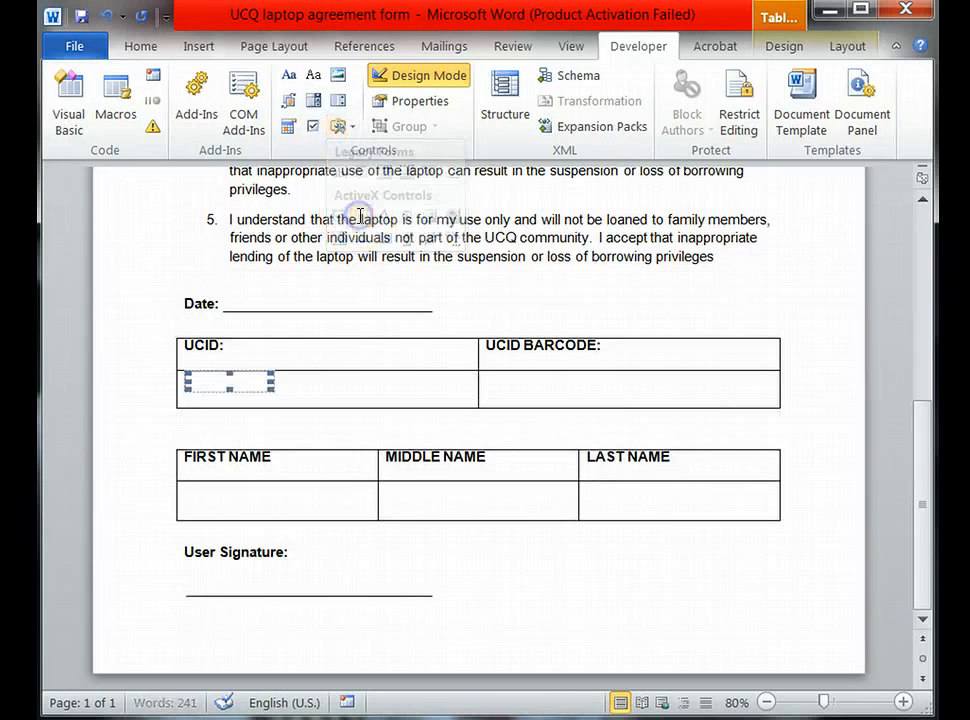
{"action": "left_click", "coordinate": [337, 386]}
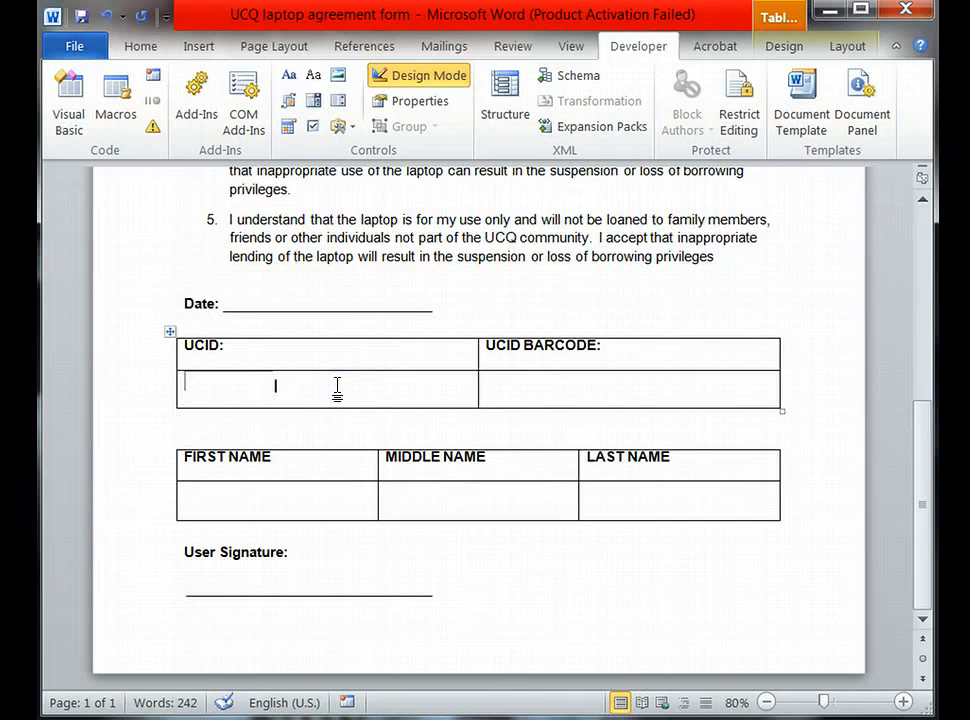
{"action": "left_click", "coordinate": [349, 388]}
{"action": "left_click", "coordinate": [388, 381]}
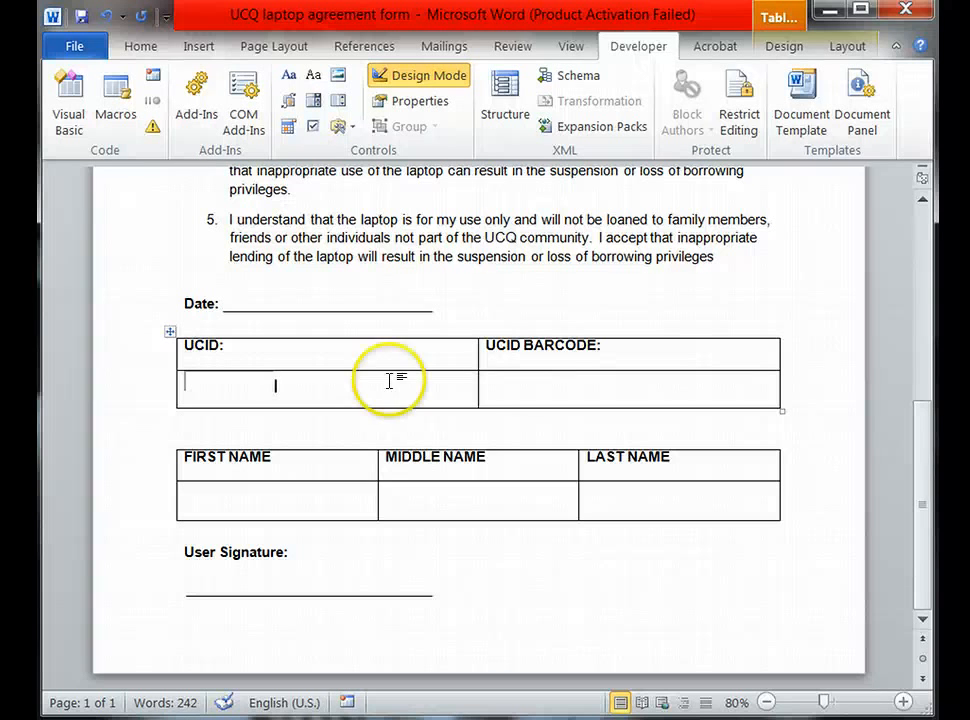
Insert an ActiveX text box control in the empty table cell below the UCID BARCODE heading
{"action": "left_click", "coordinate": [489, 385]}
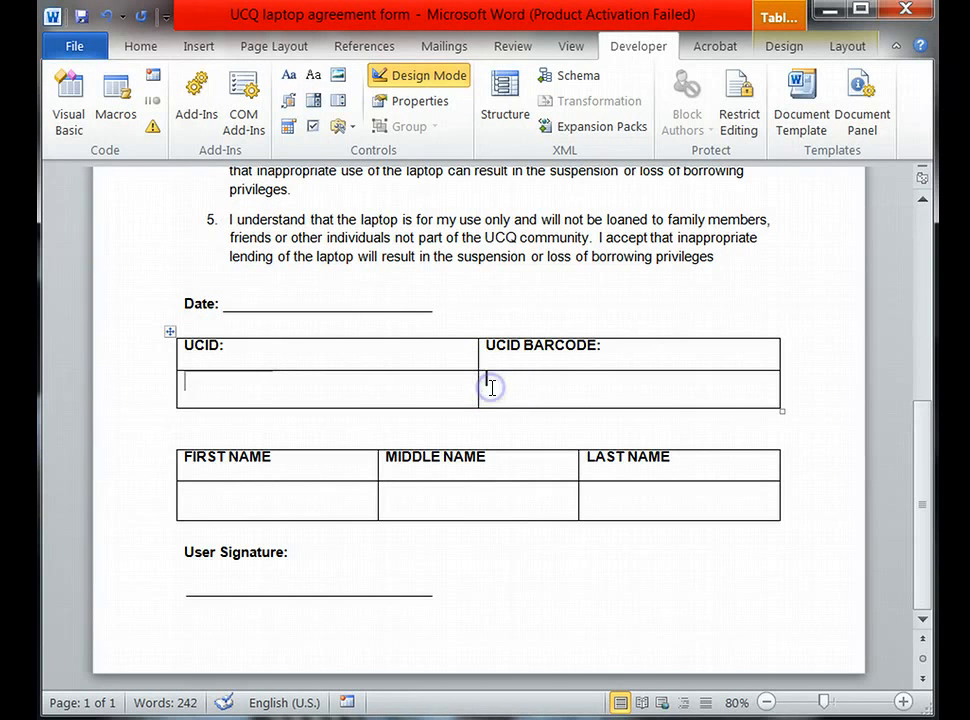
{"action": "left_click", "coordinate": [352, 130]}
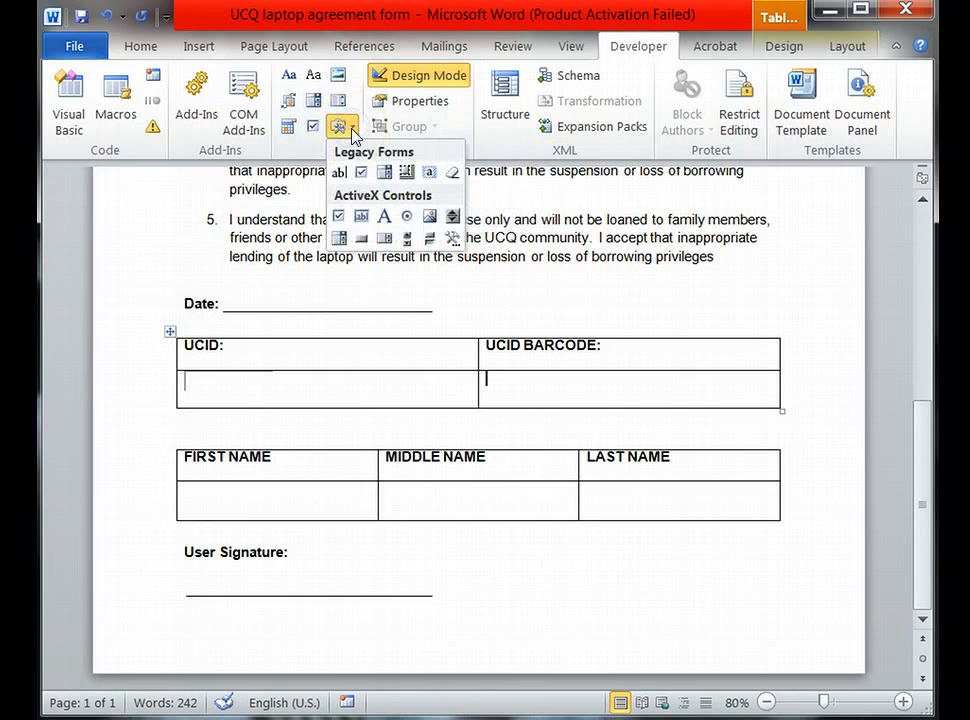
{"action": "left_click", "coordinate": [362, 218]}
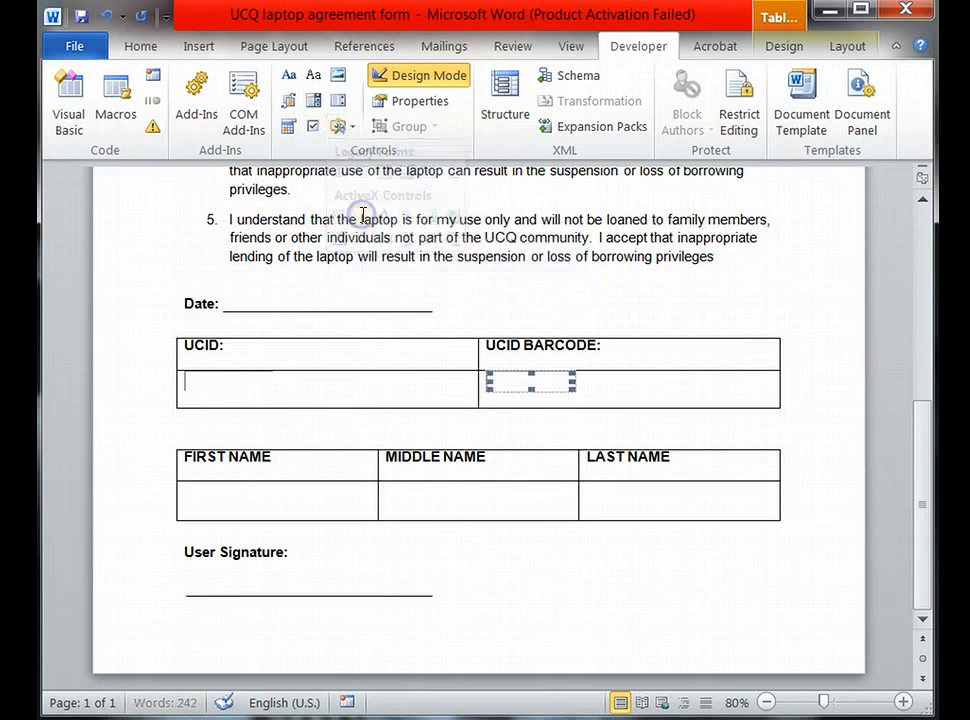
Insert an ActiveX text box control in each empty table cell below the FIRST NAME, MIDDLE NAME and LAST NAME headings
{"action": "left_click", "coordinate": [591, 386]}
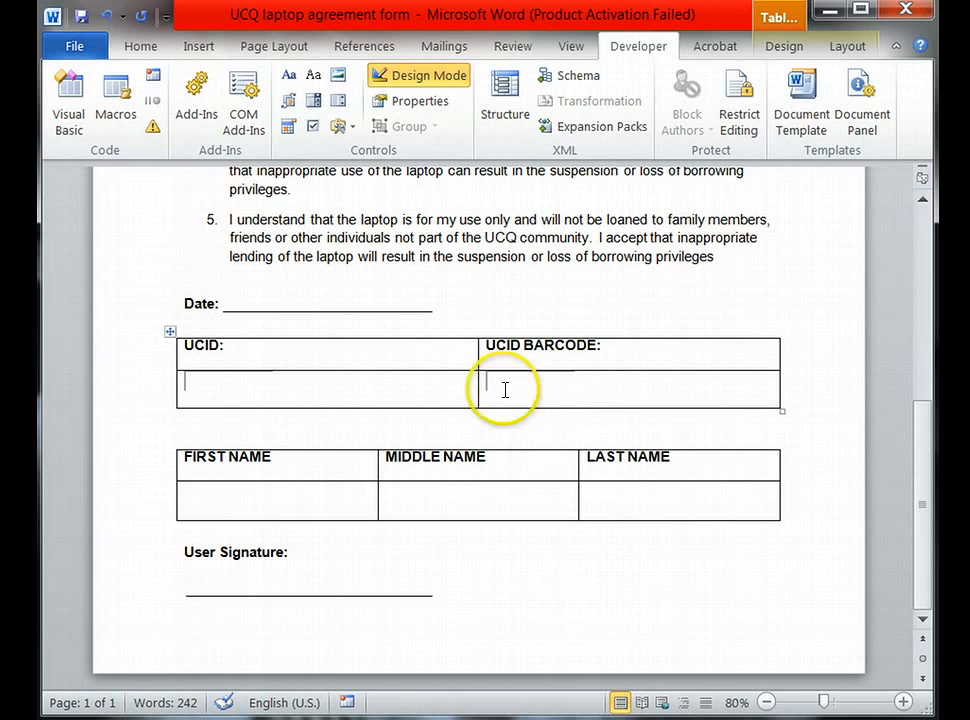
{"action": "left_click", "coordinate": [190, 496]}
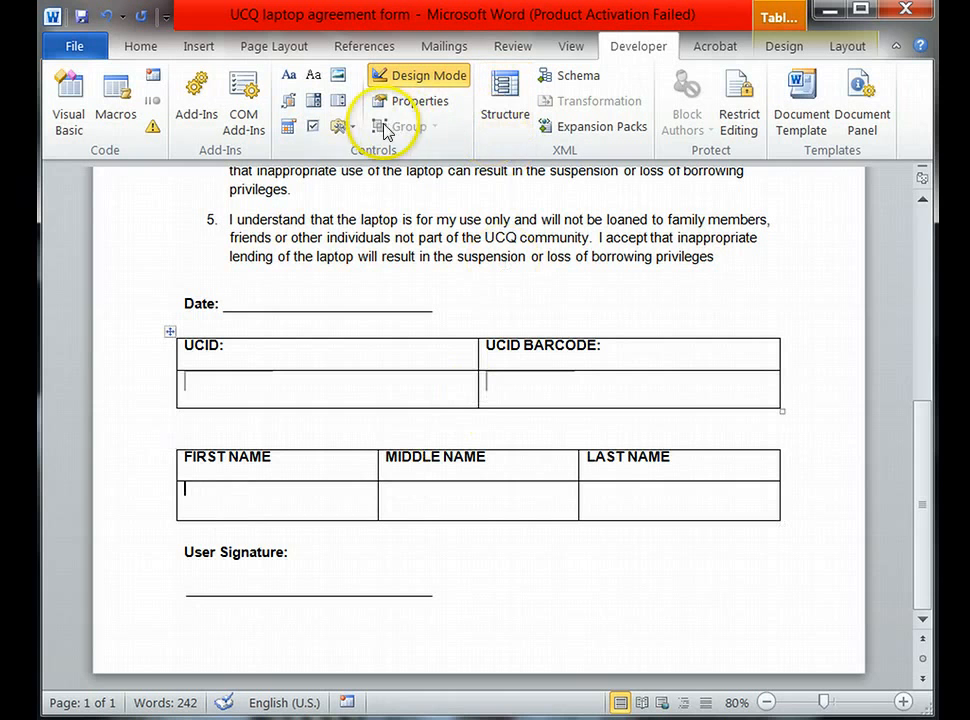
{"action": "left_click", "coordinate": [349, 127]}
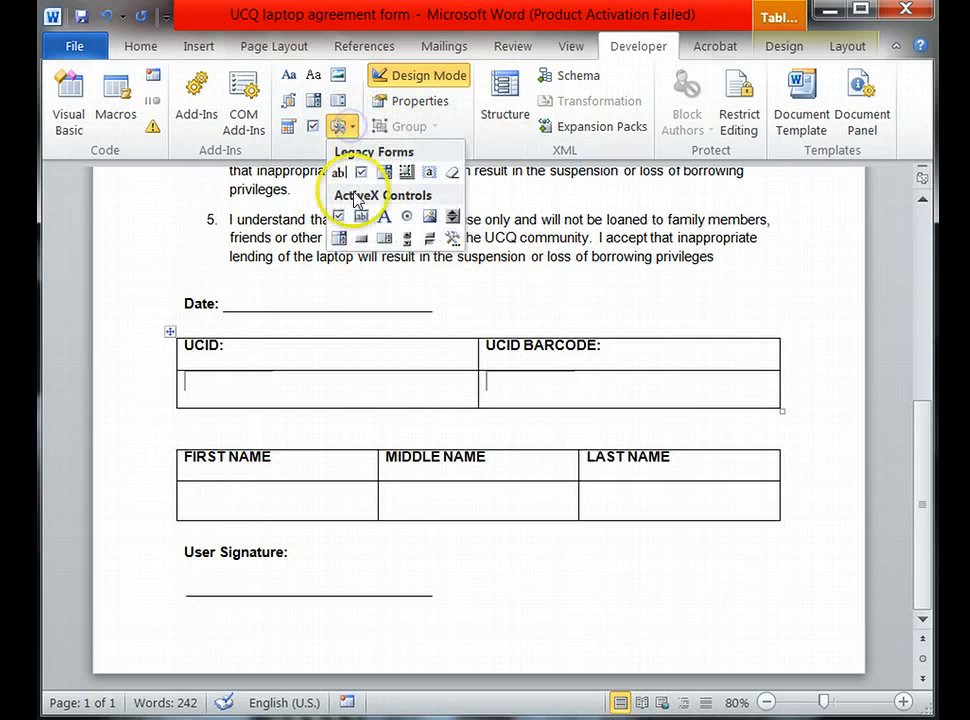
{"action": "left_click", "coordinate": [359, 216]}
{"action": "left_click", "coordinate": [410, 494]}
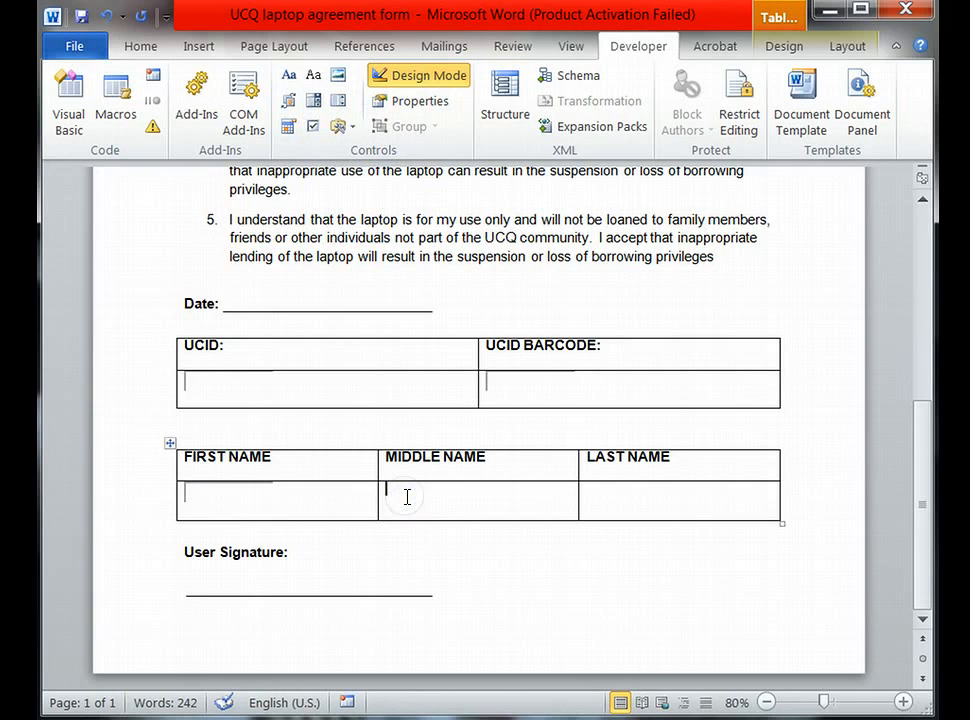
{"action": "left_click", "coordinate": [349, 128]}
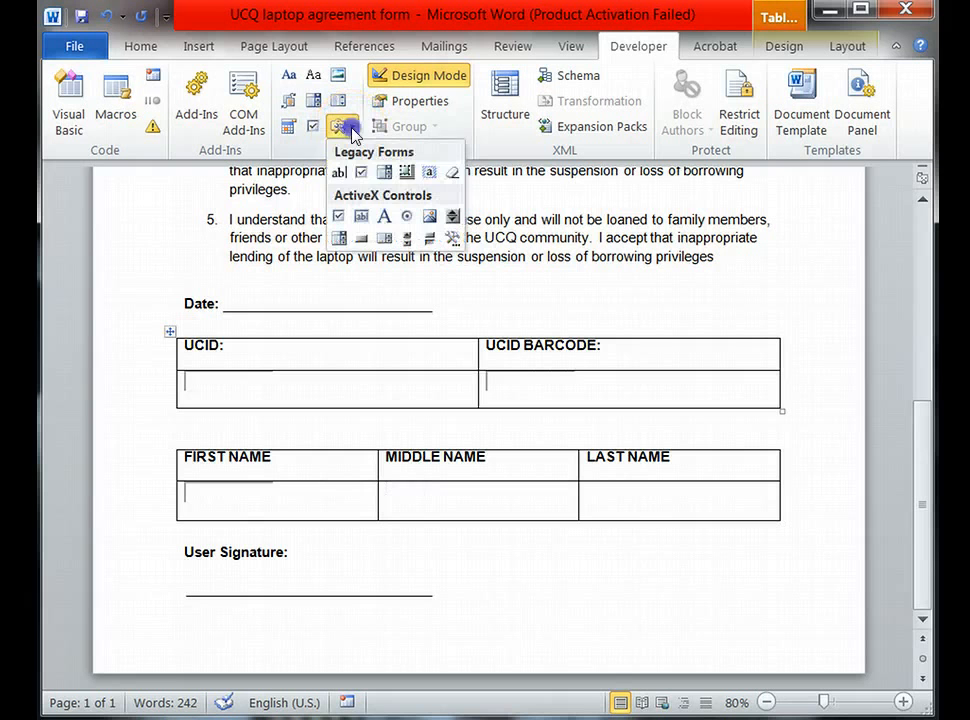
{"action": "left_click", "coordinate": [359, 216]}
{"action": "left_click", "coordinate": [602, 495]}
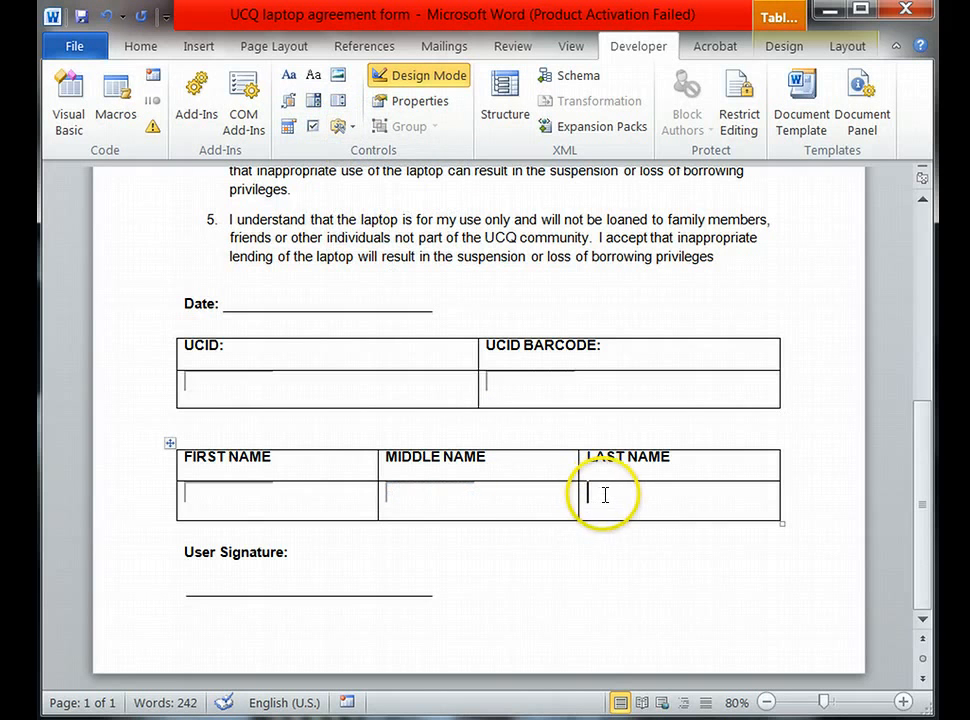
{"action": "left_click", "coordinate": [339, 127]}
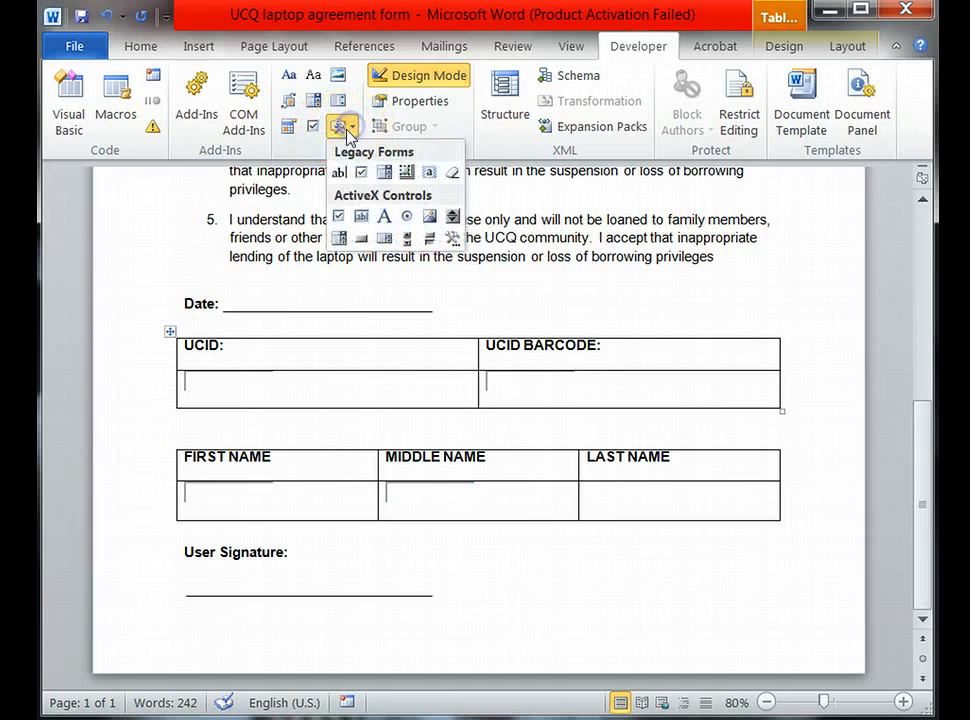
{"action": "left_click", "coordinate": [364, 217]}
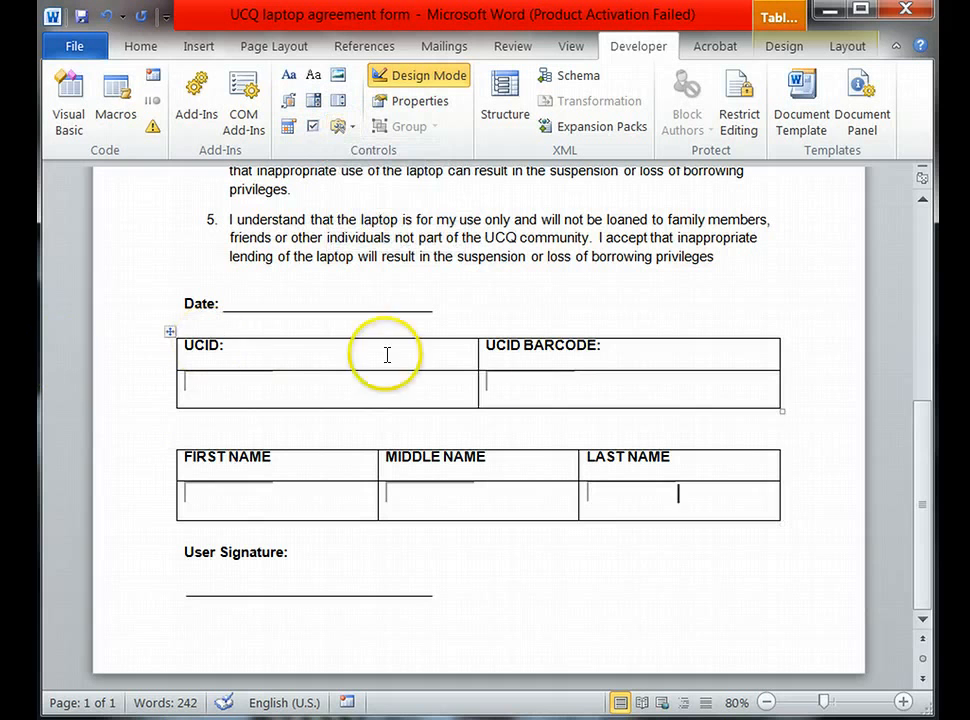
Remove all borders from the table containing the UCID and UCID BARCODE fields
{"action": "left_click", "coordinate": [810, 465]}
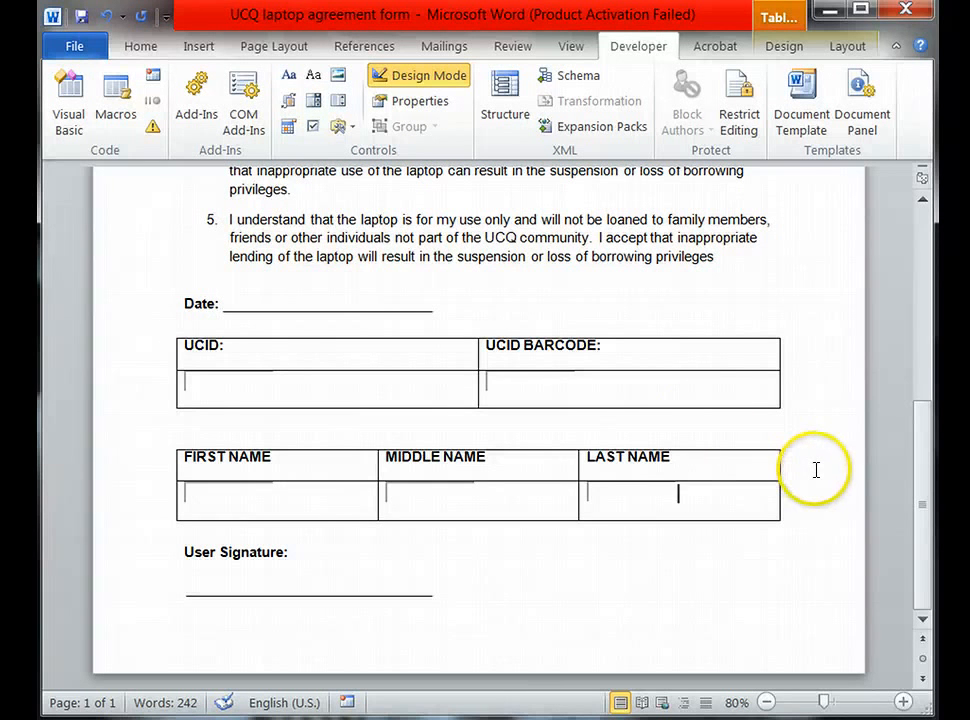
{"action": "left_click", "coordinate": [169, 336]}
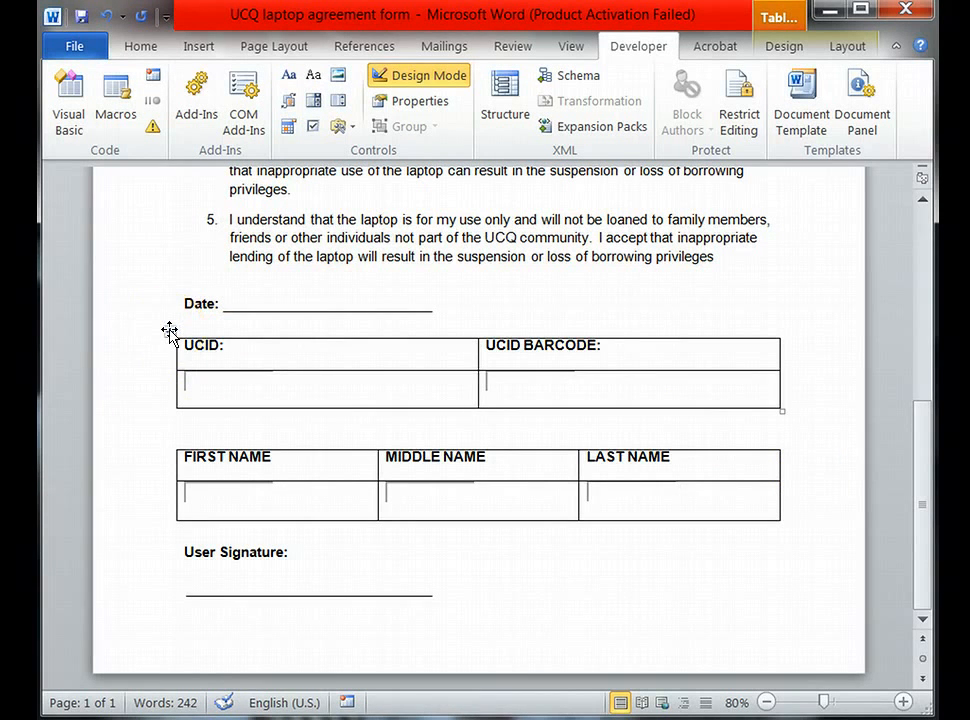
{"action": "left_click", "coordinate": [169, 334]}
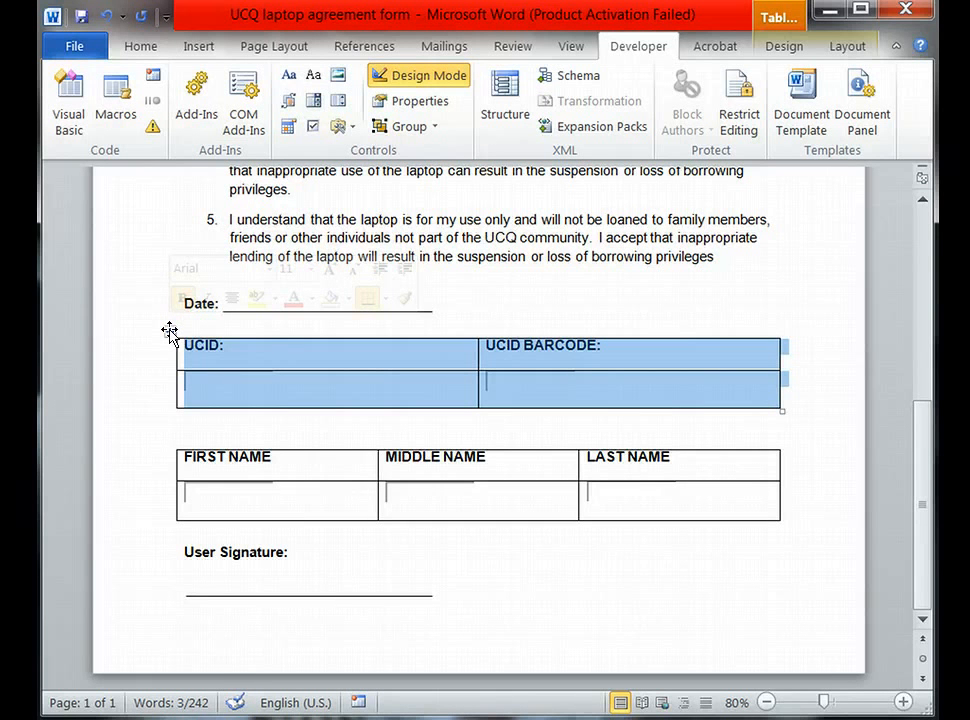
{"action": "left_click", "coordinate": [776, 18]}
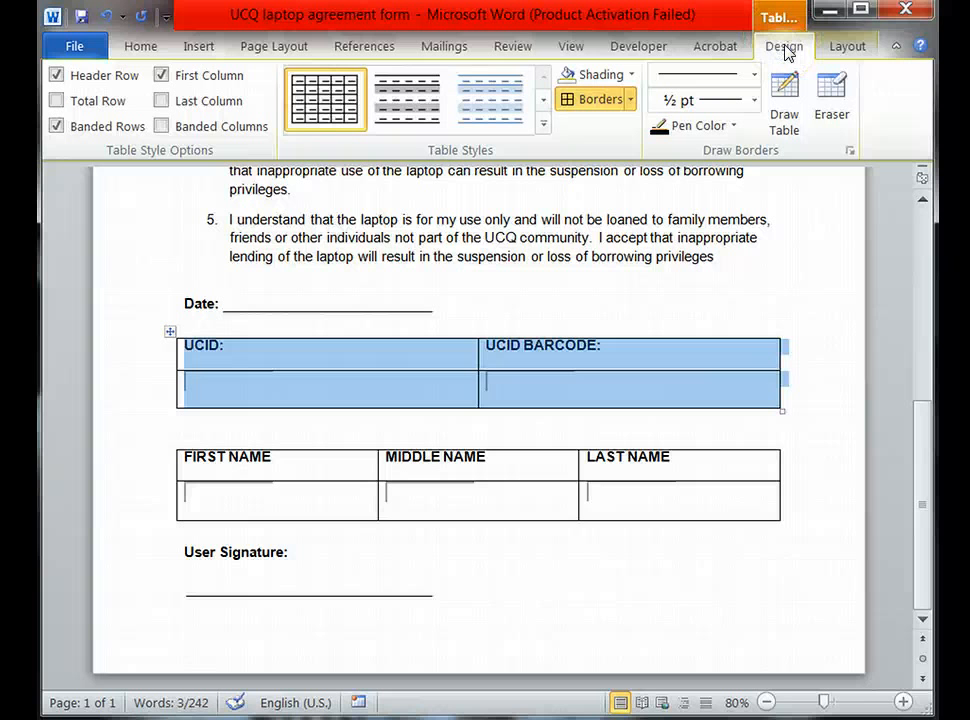
{"action": "left_click", "coordinate": [630, 103]}
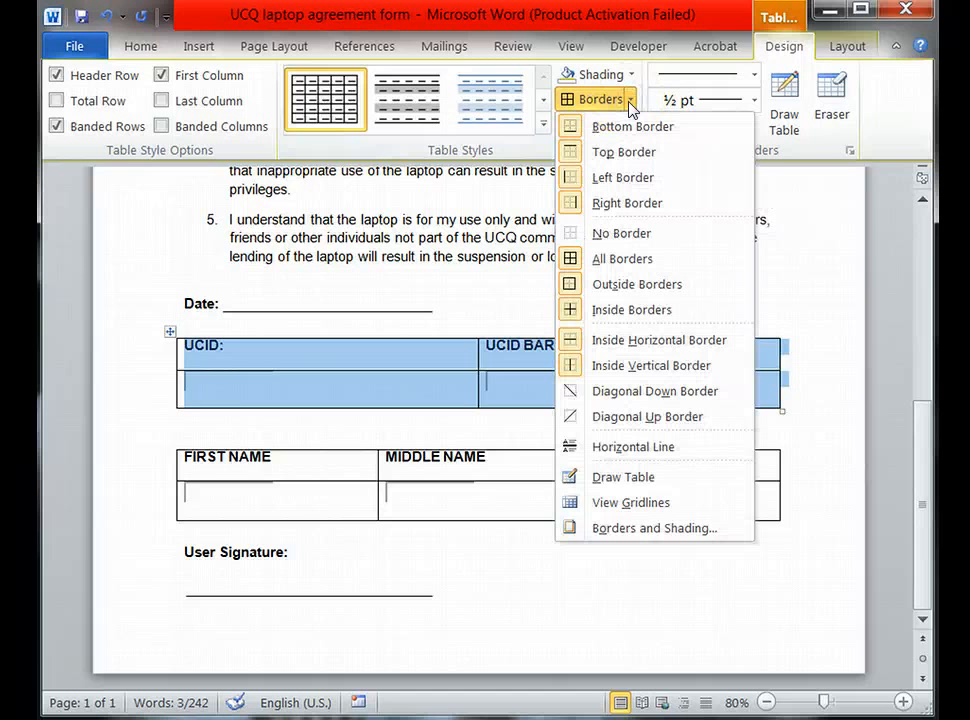
{"action": "left_click", "coordinate": [669, 237]}
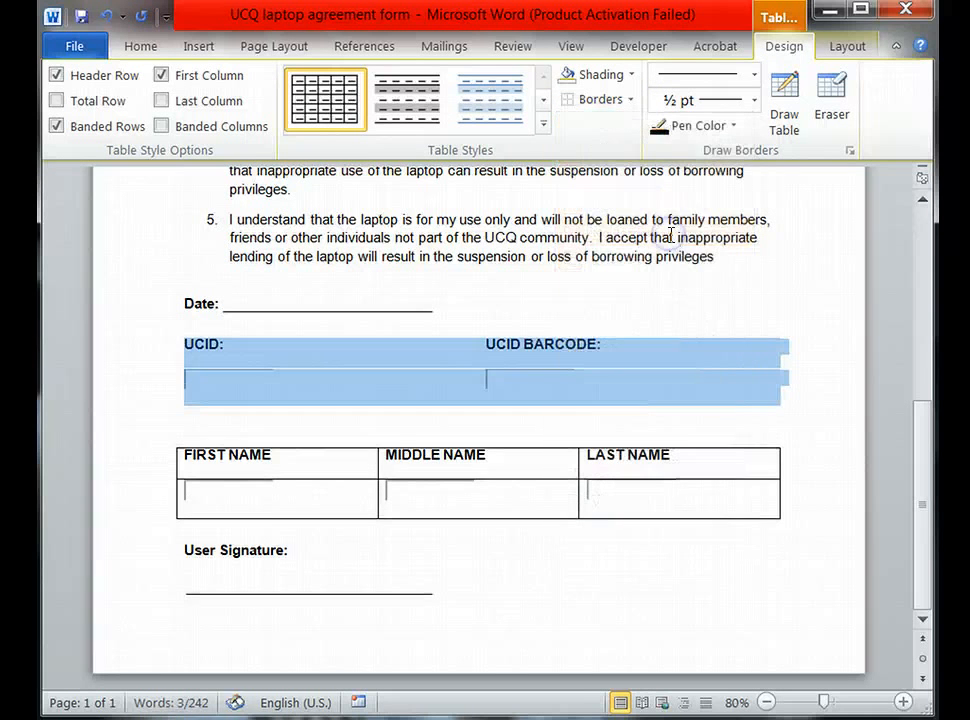
{"action": "left_click", "coordinate": [681, 327]}
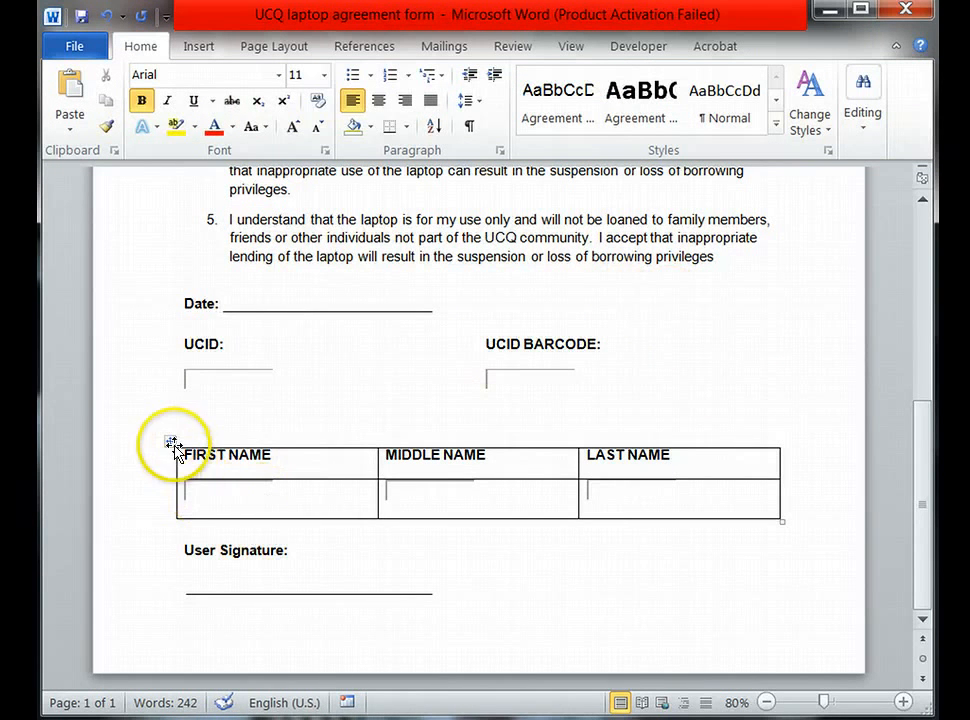
Set the table with the FIRST NAME, MIDDLE NAME and LAST NAME fields to No Border
{"action": "left_click", "coordinate": [168, 443]}
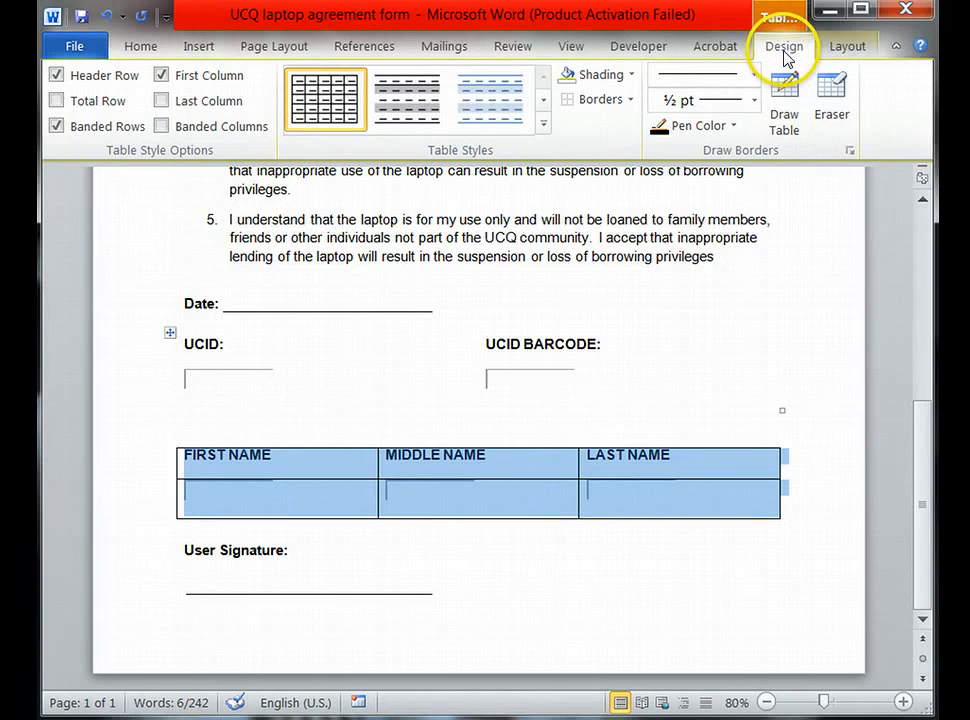
{"action": "left_click", "coordinate": [630, 100]}
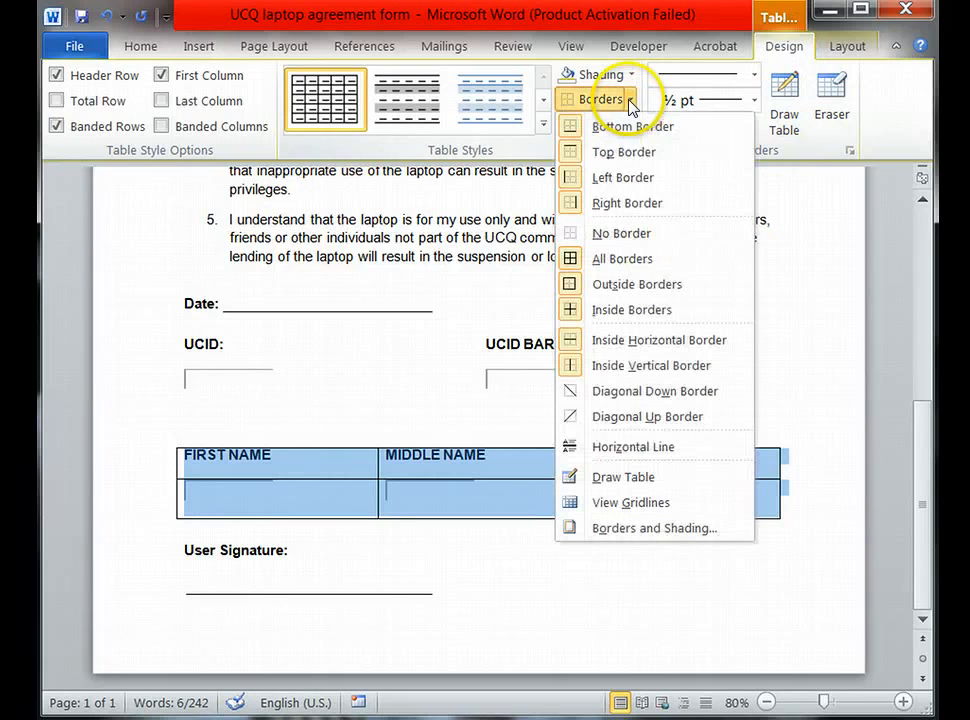
{"action": "left_click", "coordinate": [624, 236]}
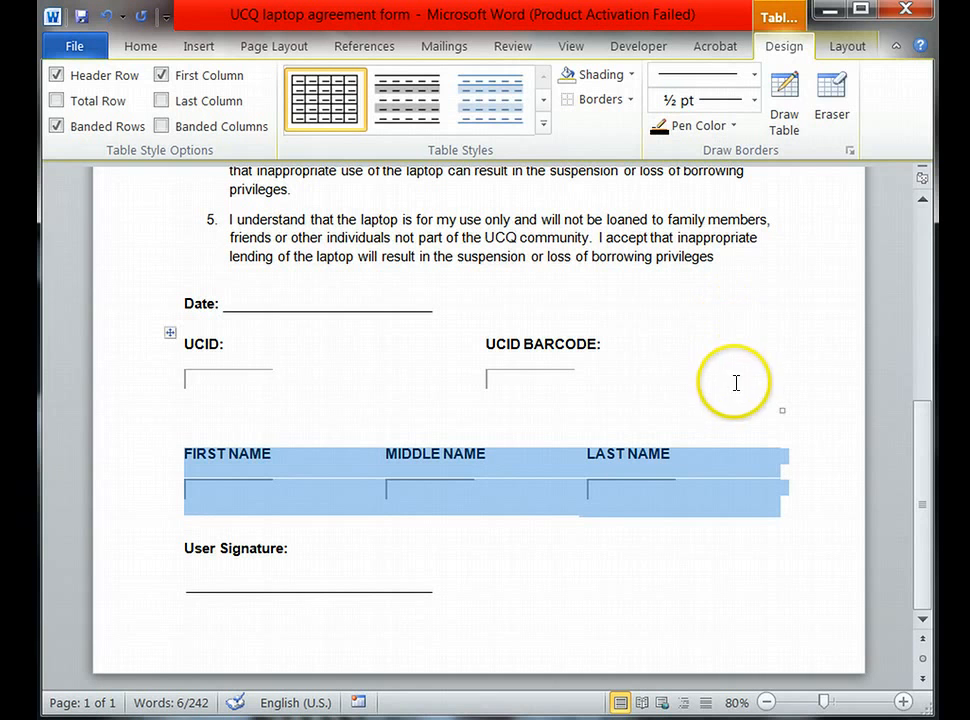
{"action": "left_click", "coordinate": [722, 413]}
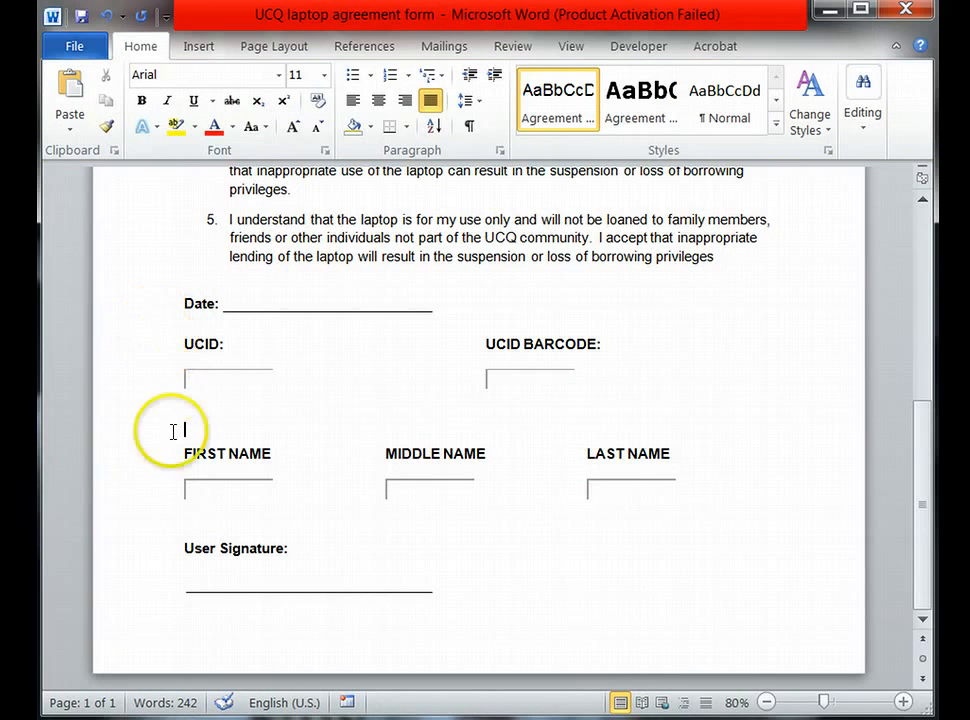
{"action": "left_click", "coordinate": [160, 518]}
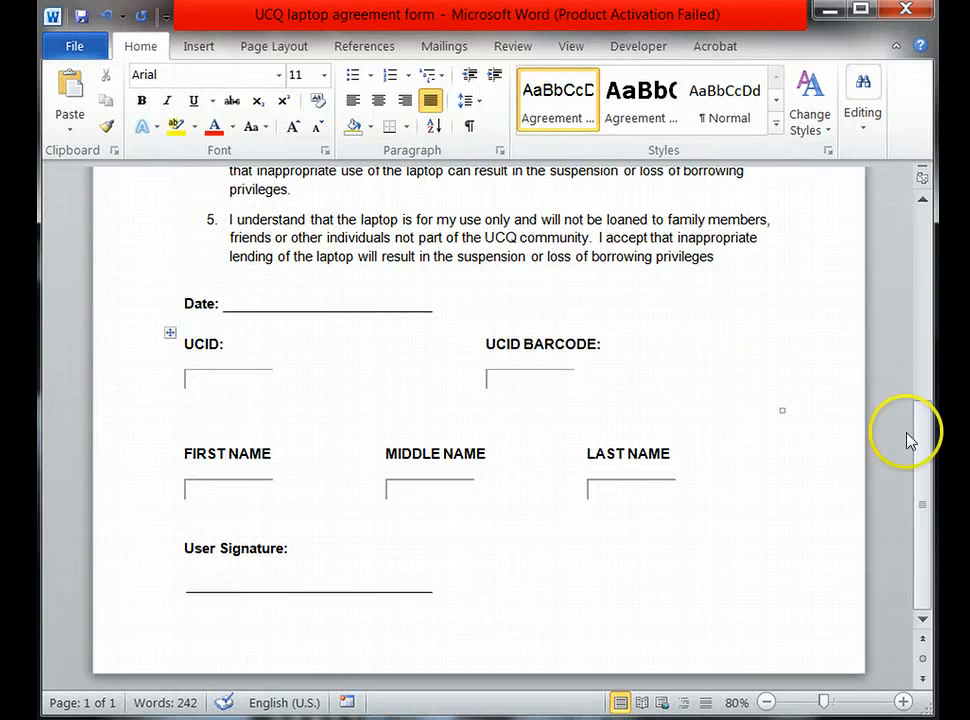
Start saving the form as a new file and choose Word's Templates folder as the location
{"action": "left_click_drag", "start_coordinate": [923, 462], "coordinate": [918, 223]}
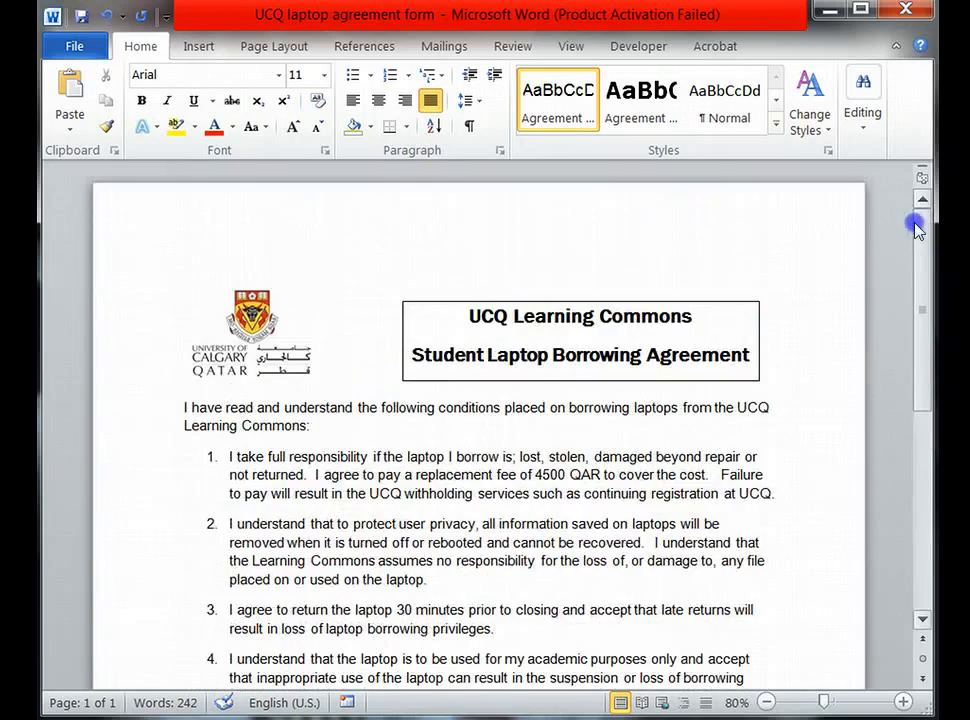
{"action": "left_click", "coordinate": [76, 48]}
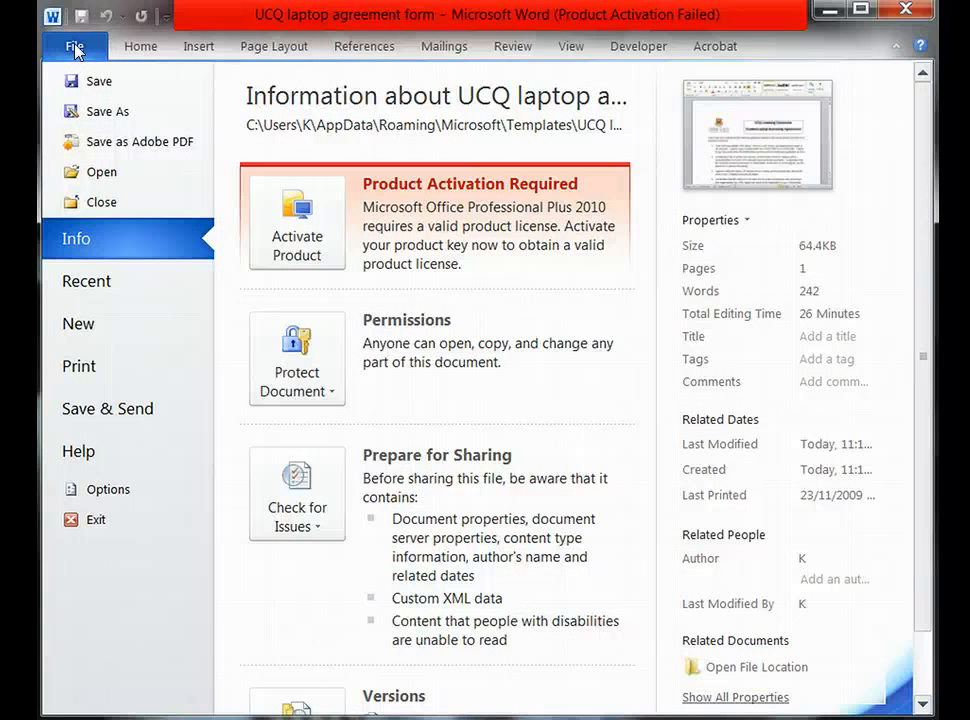
{"action": "left_click", "coordinate": [105, 113]}
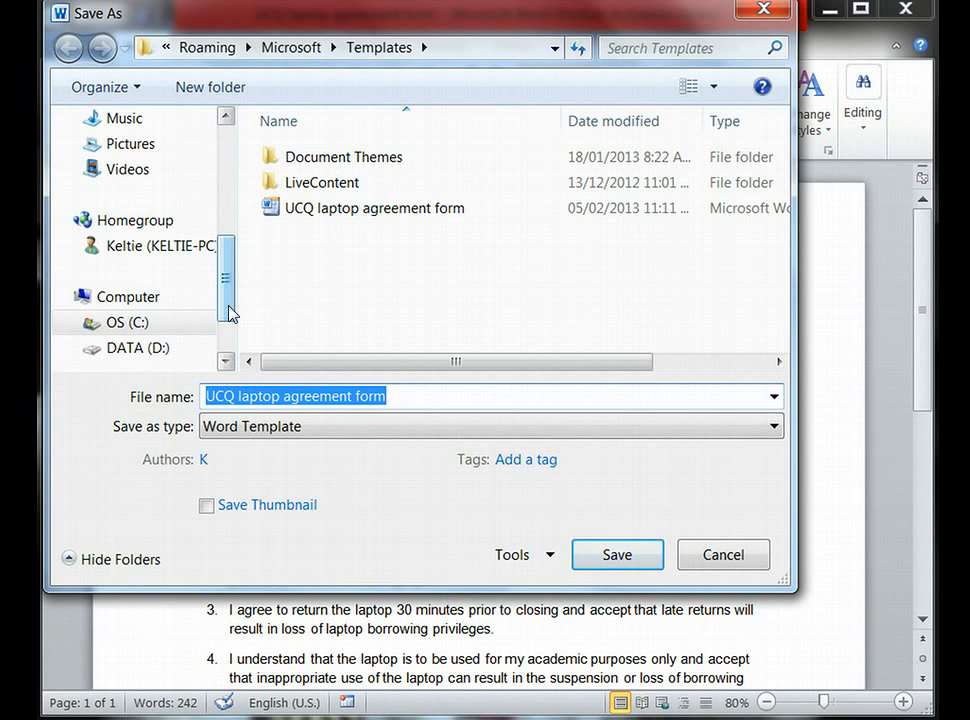
{"action": "left_click_drag", "start_coordinate": [229, 313], "coordinate": [226, 197]}
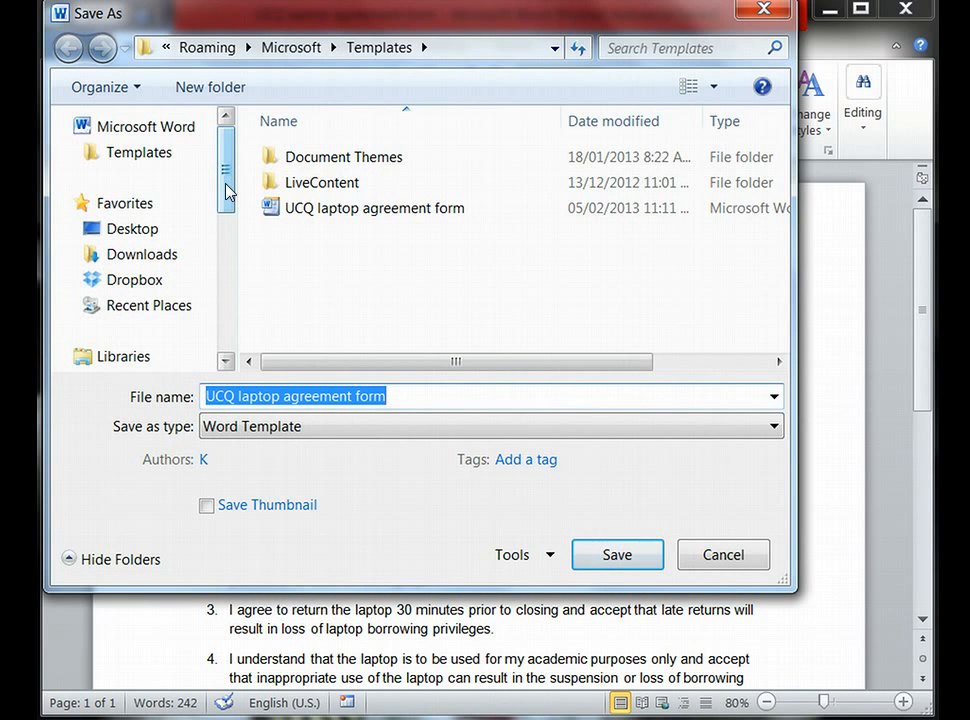
{"action": "left_click", "coordinate": [133, 158]}
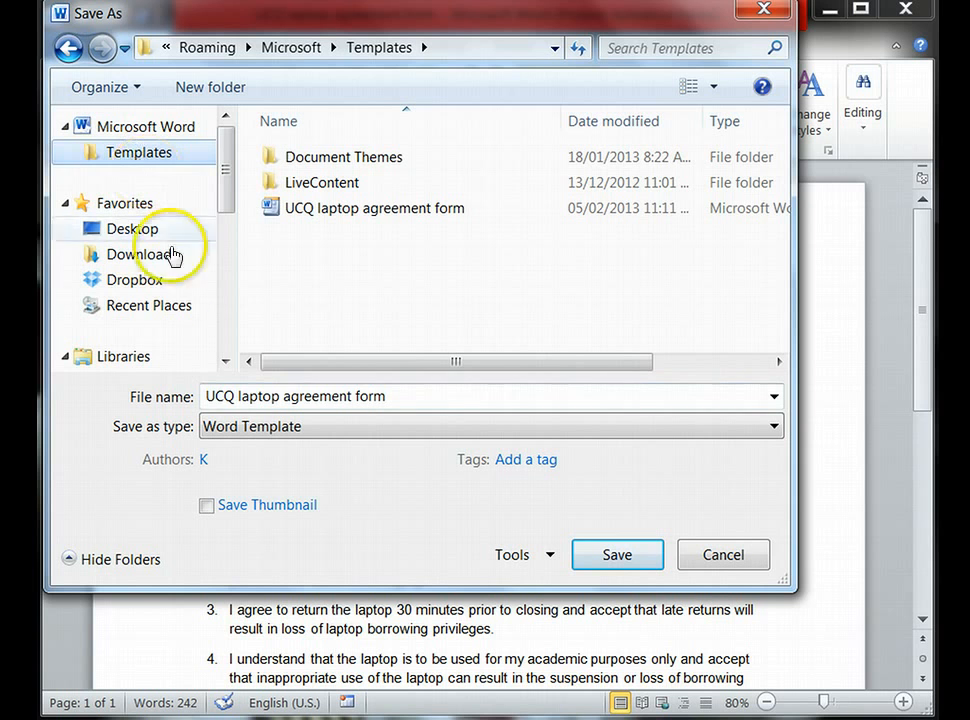
Name the file "user agreement form", choose Word Template as the file type and save it
{"action": "left_click", "coordinate": [300, 398]}
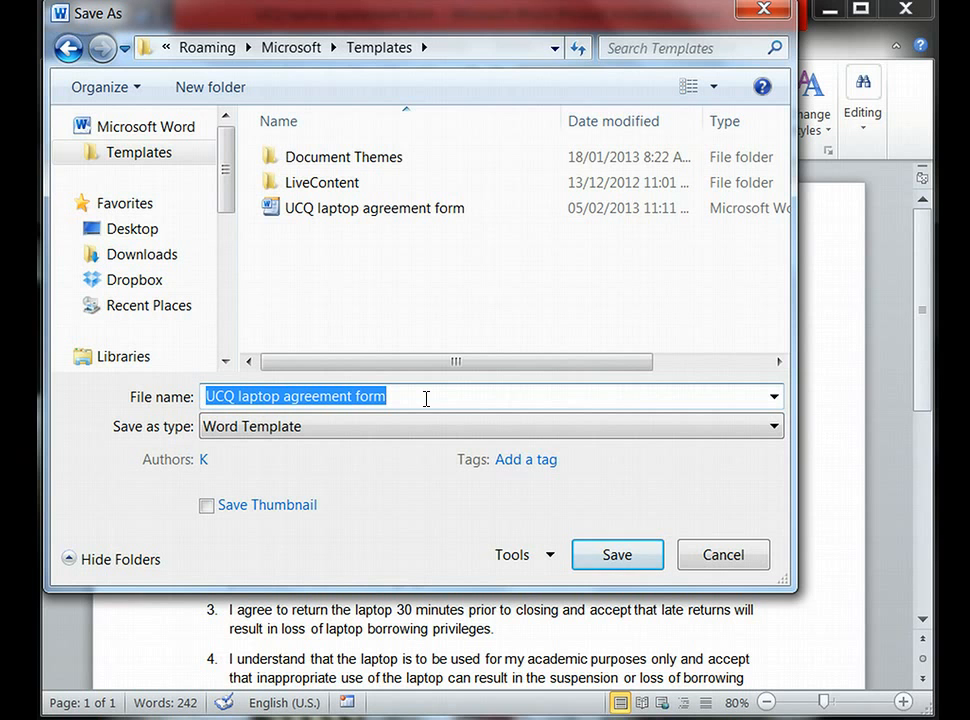
{"action": "type", "text": "us"}
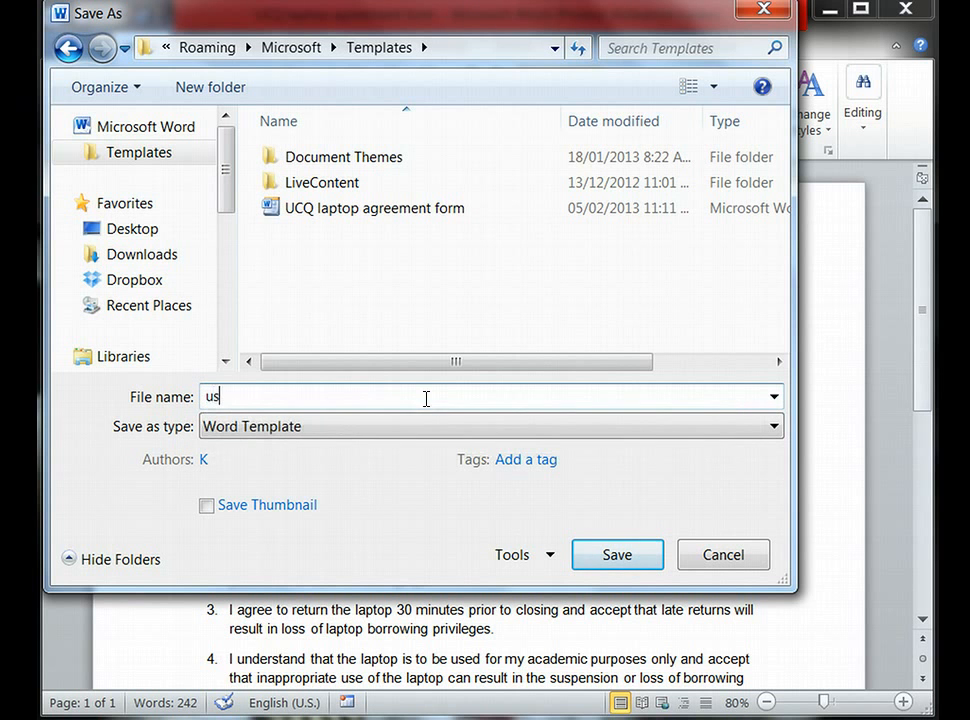
{"action": "type", "text": "er agreeme"}
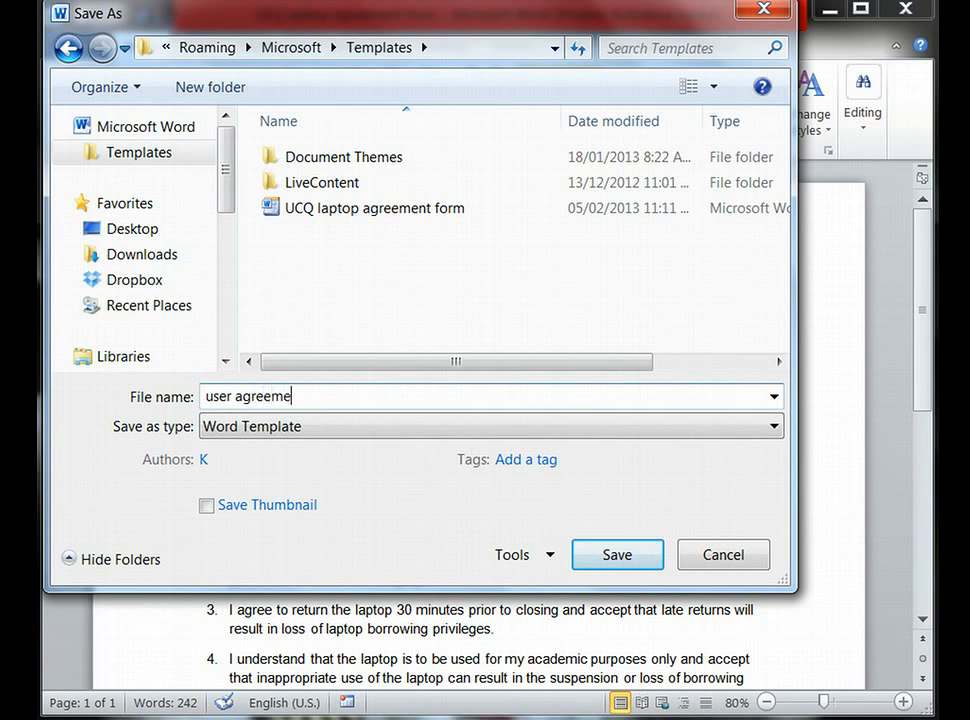
{"action": "type", "text": "nt form"}
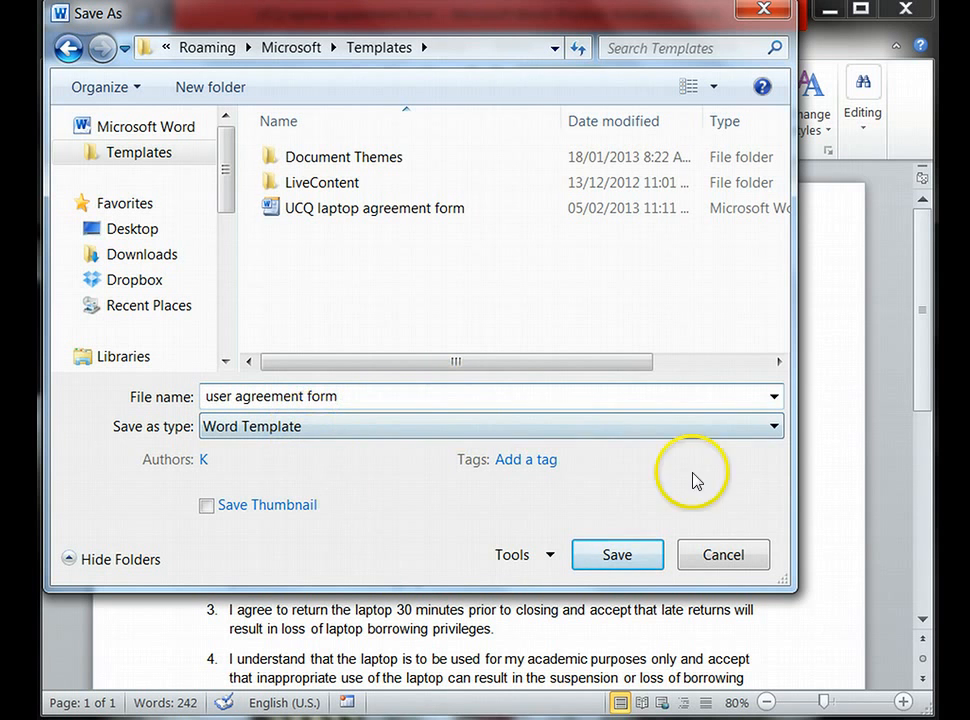
{"action": "left_click", "coordinate": [775, 429]}
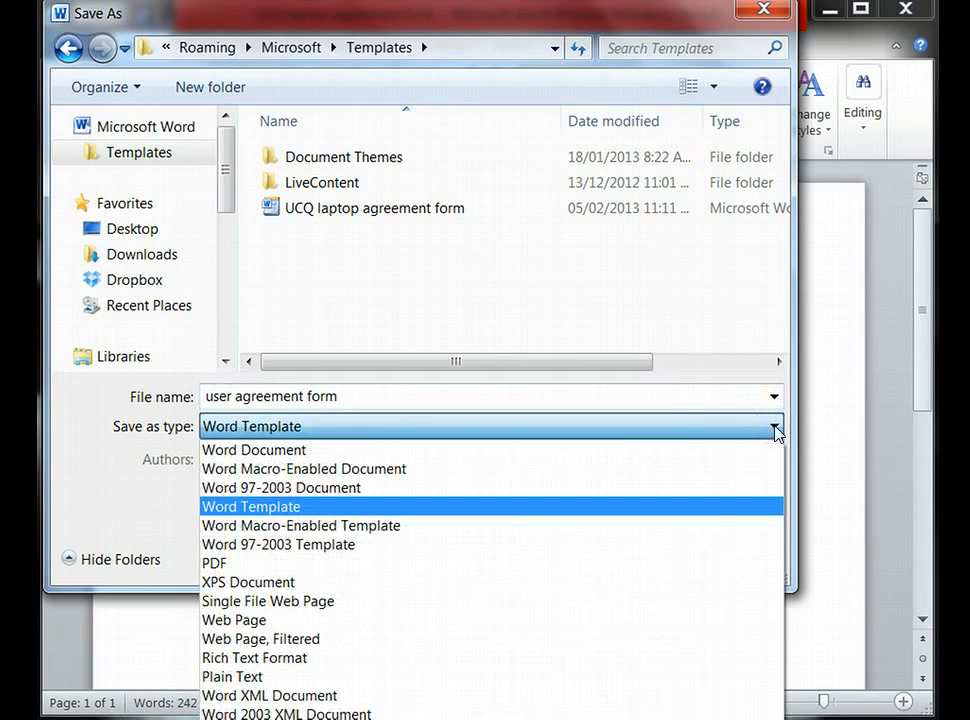
{"action": "left_click", "coordinate": [223, 511]}
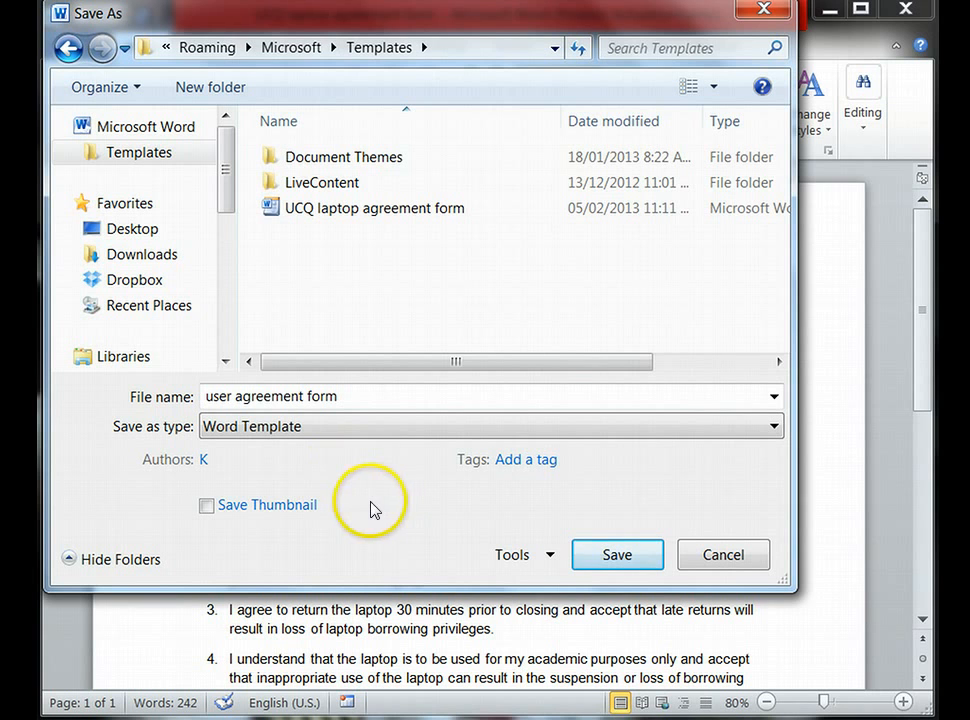
{"action": "left_click", "coordinate": [620, 558]}
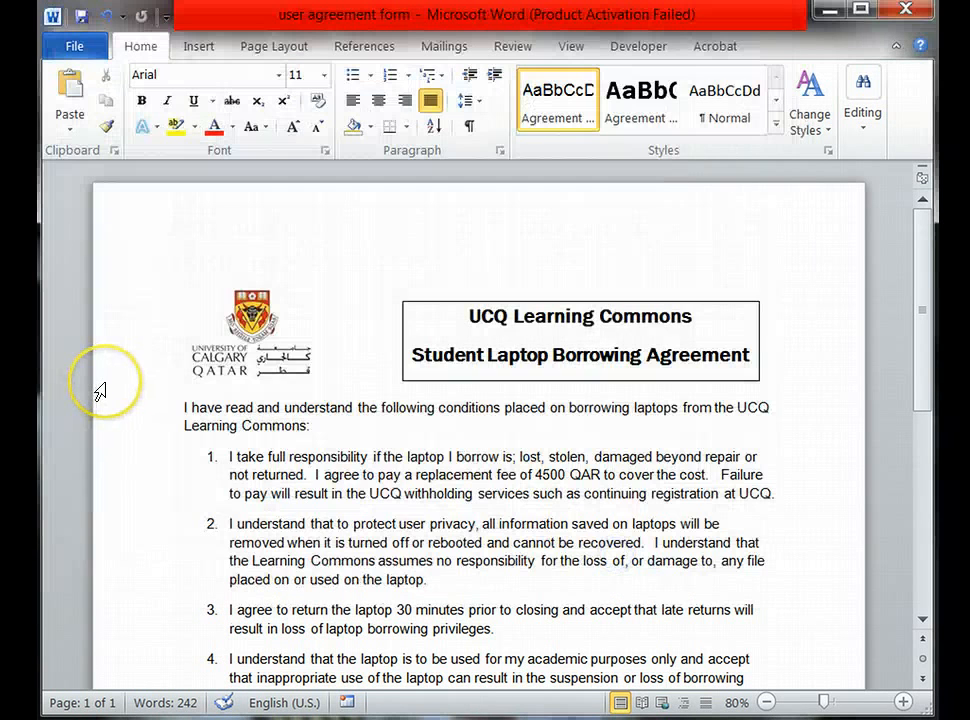
{"action": "left_click", "coordinate": [224, 456]}
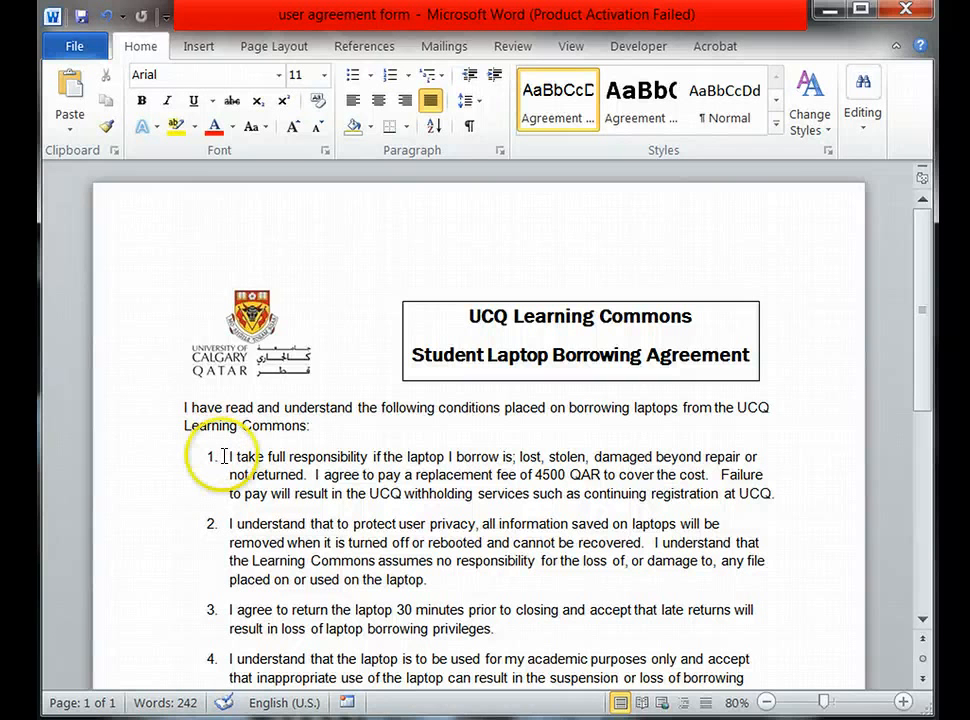